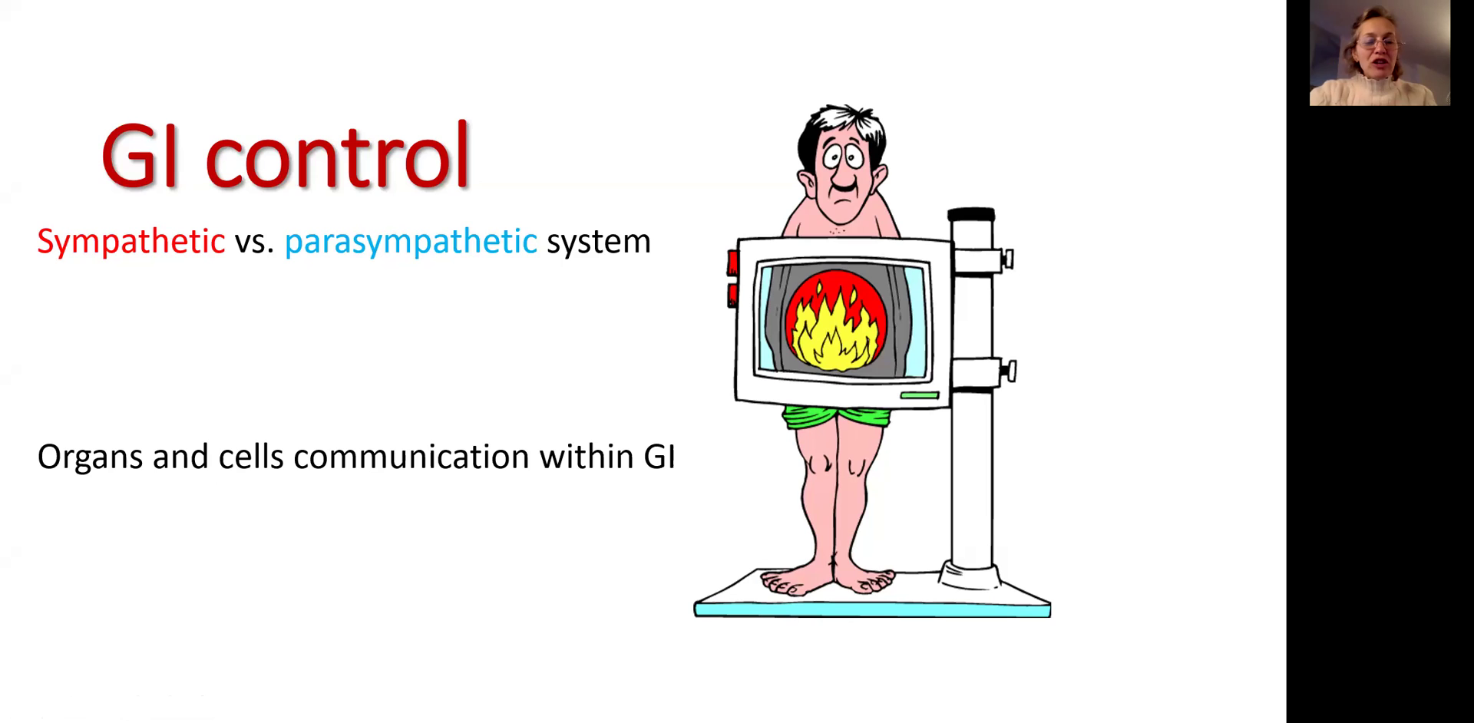
Advance the show from the GI control slide to the parasympathetic-versus-sympathetic organ effects slide.
{"action": "key", "text": "Right"}
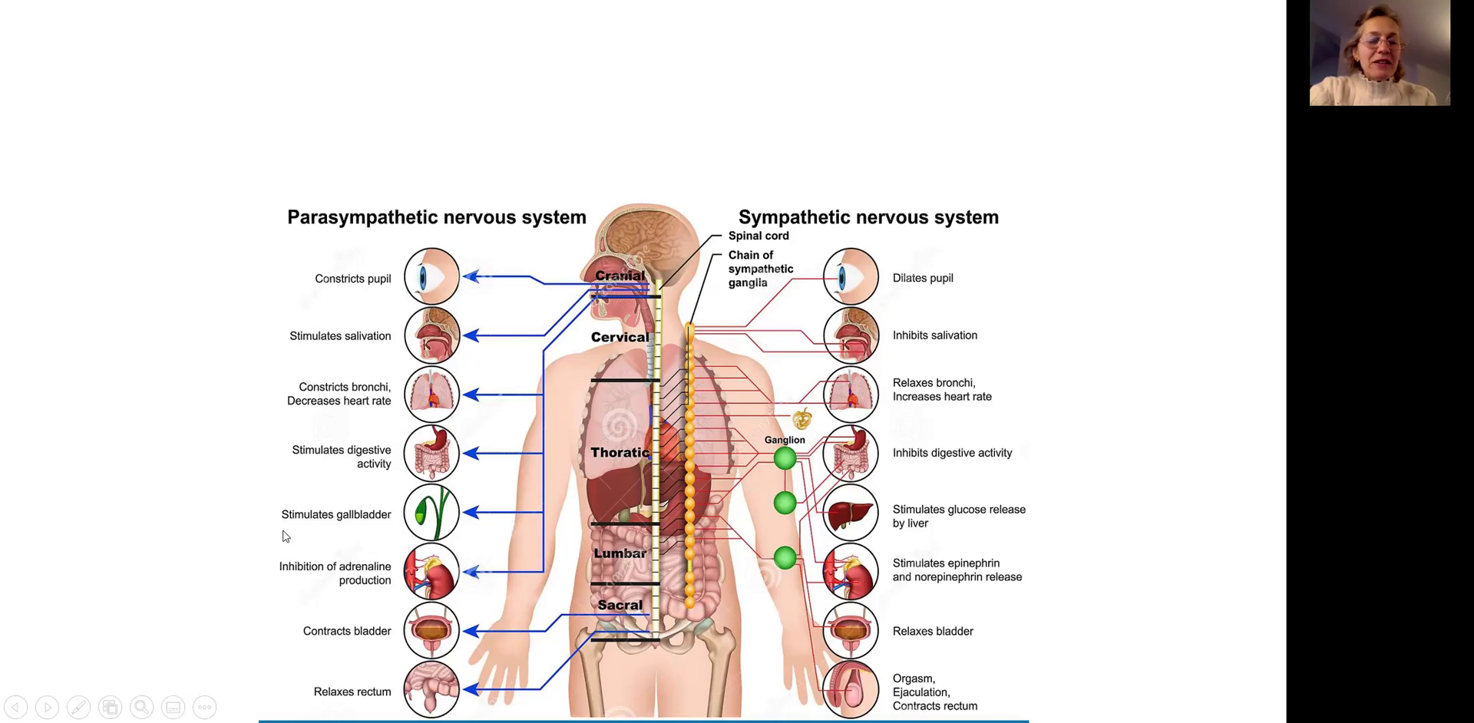
Step through the autonomic response cartoon and comparison slides to 'Nervous Control of the GI Tract'.
{"action": "left_click", "coordinate": [347, 521]}
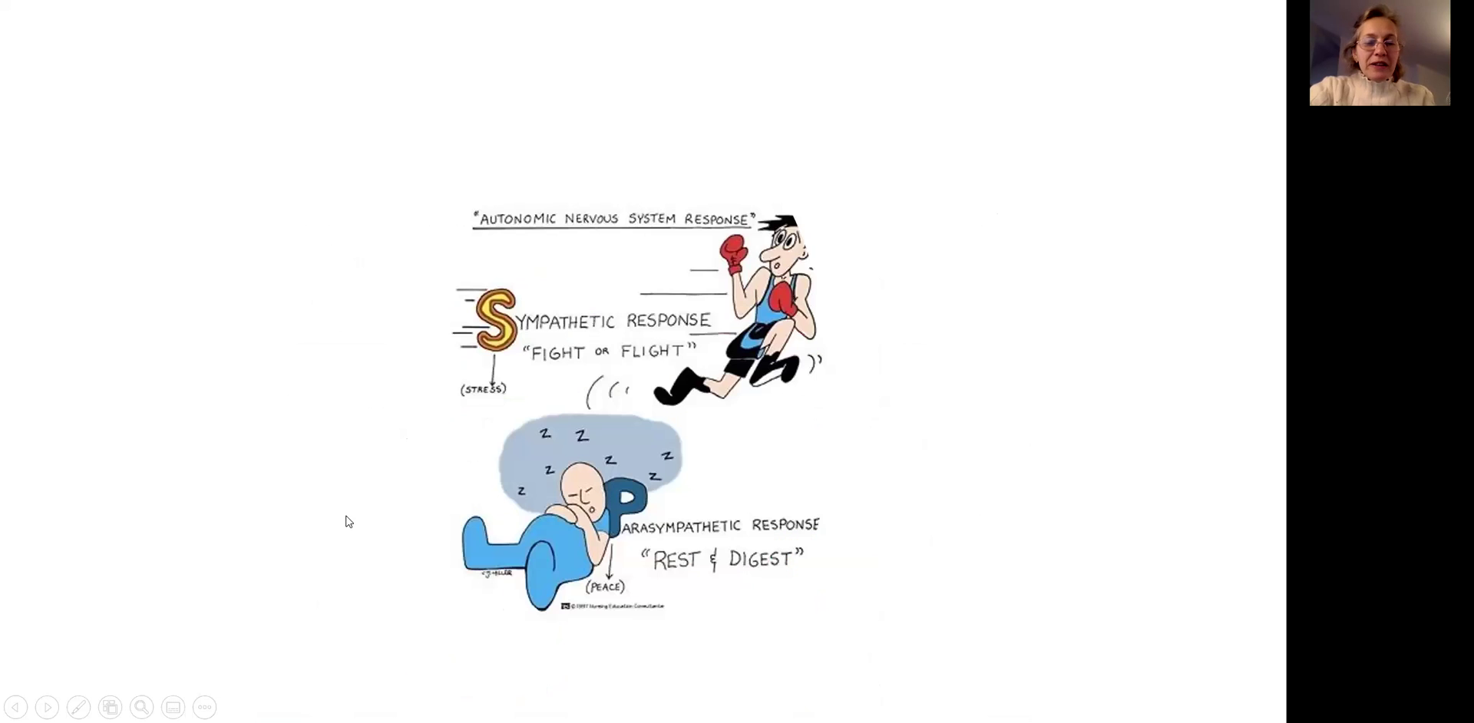
{"action": "left_click", "coordinate": [739, 545]}
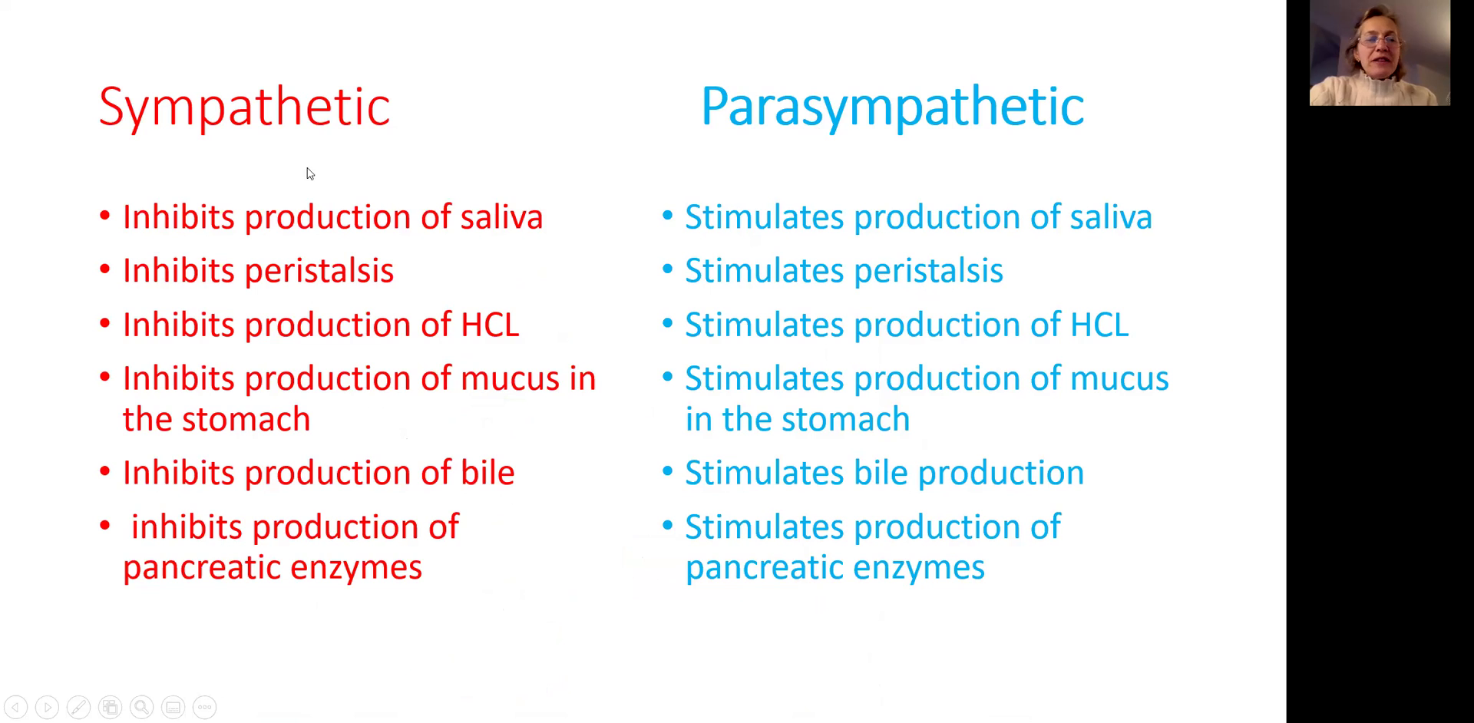
{"action": "left_click", "coordinate": [181, 288]}
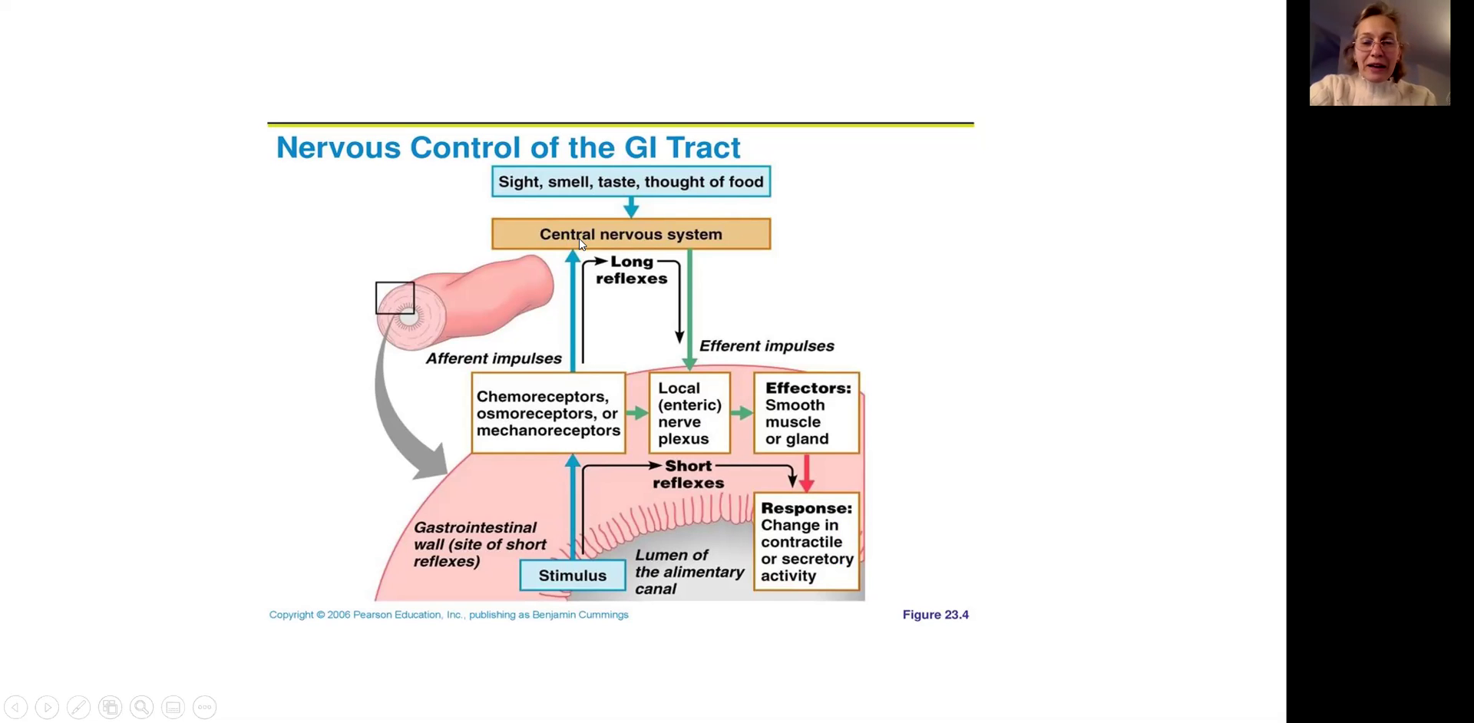
Advance to the closing slide advertising the GERD course and contact link.
{"action": "key", "text": "Right"}
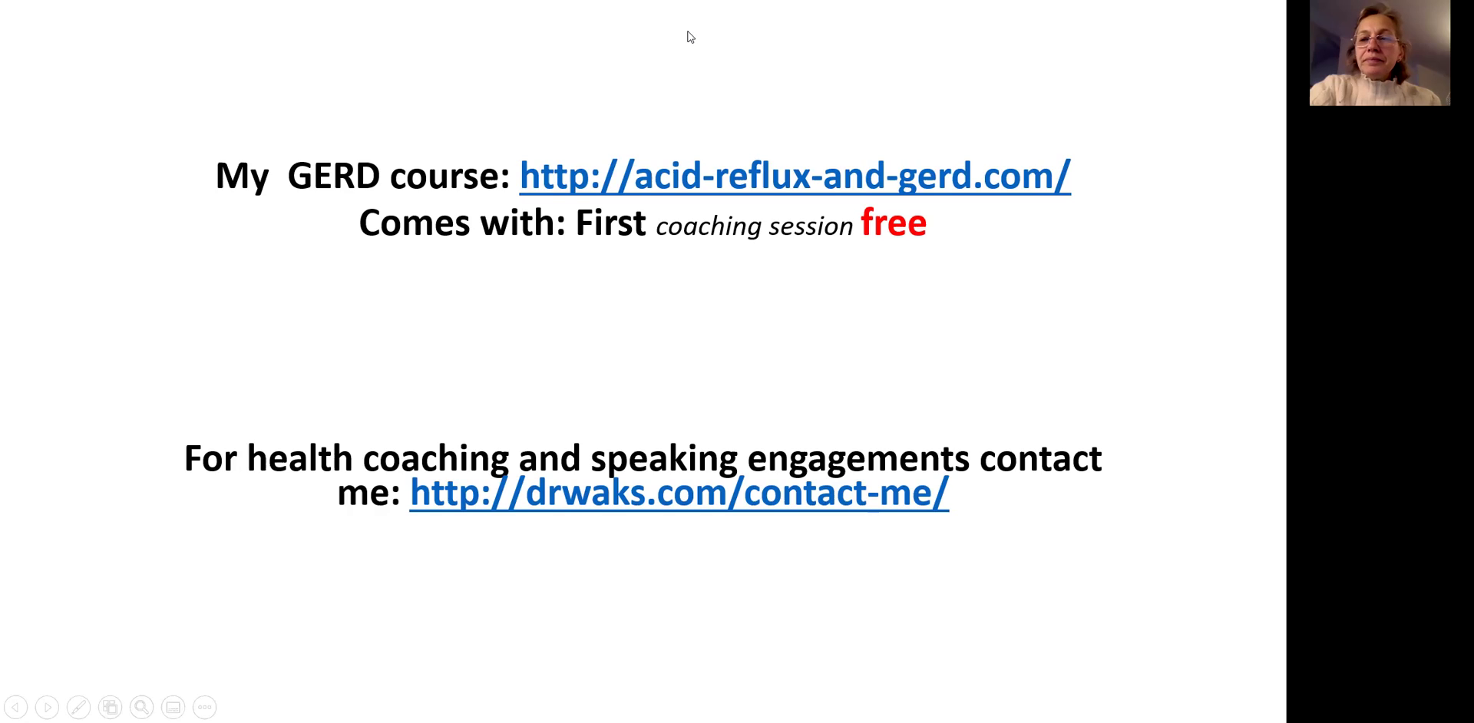
Back in the sketch, draw teeth at the mouth and a red brain-to-tract line with arrows into oesophagus and stomach.
{"action": "key", "text": "alt+Tab"}
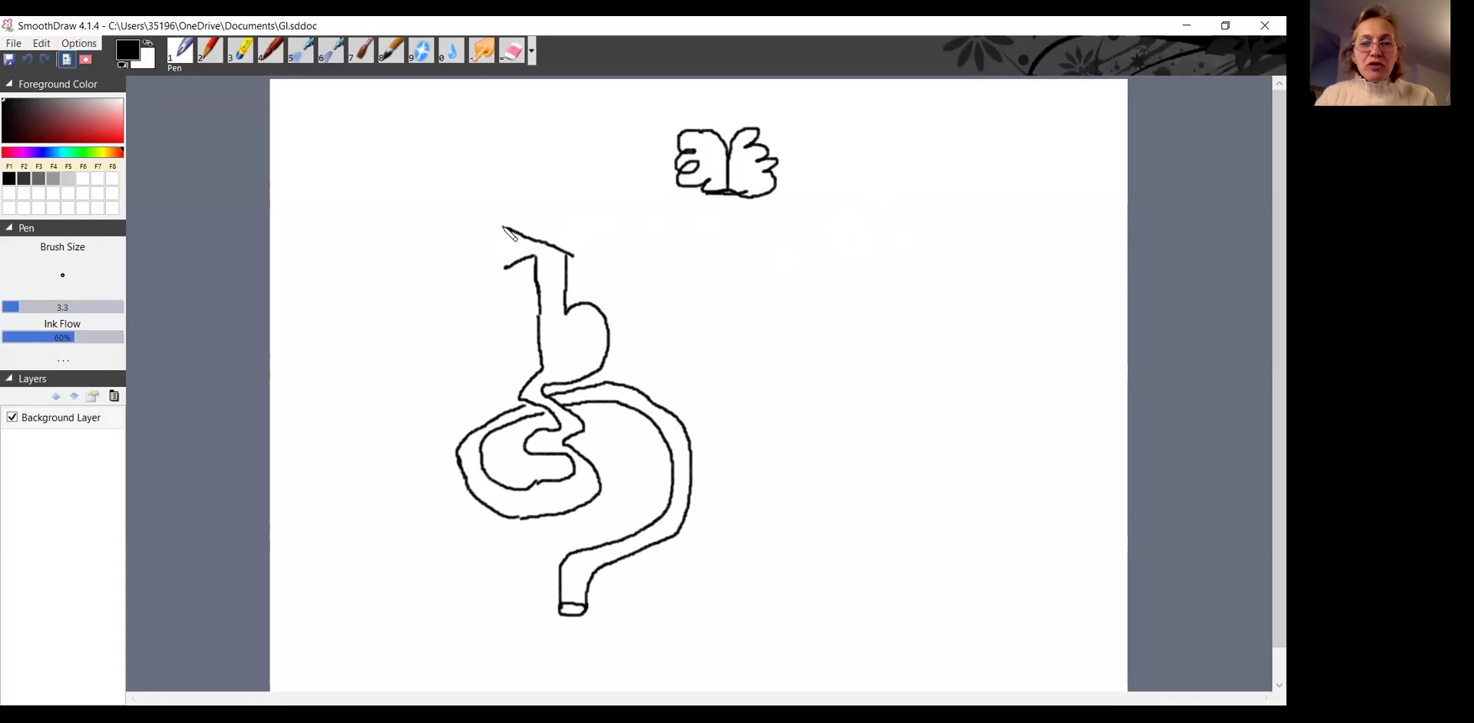
{"action": "mouse_move", "coordinate": [505, 228]}
{"action": "left_mouse_down"}
{"action": "mouse_move", "coordinate": [501, 269]}
{"action": "mouse_move", "coordinate": [516, 247]}
{"action": "left_mouse_up"}
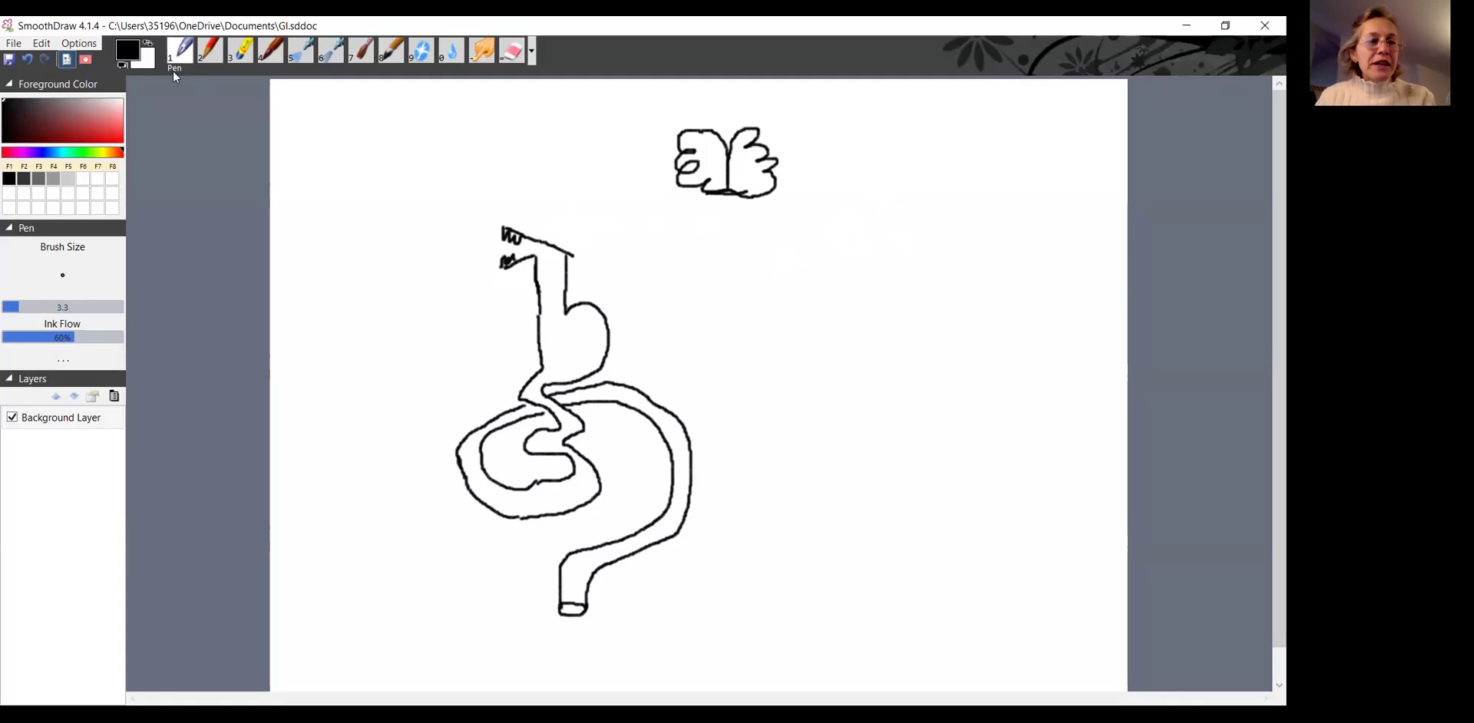
{"action": "left_click", "coordinate": [117, 136]}
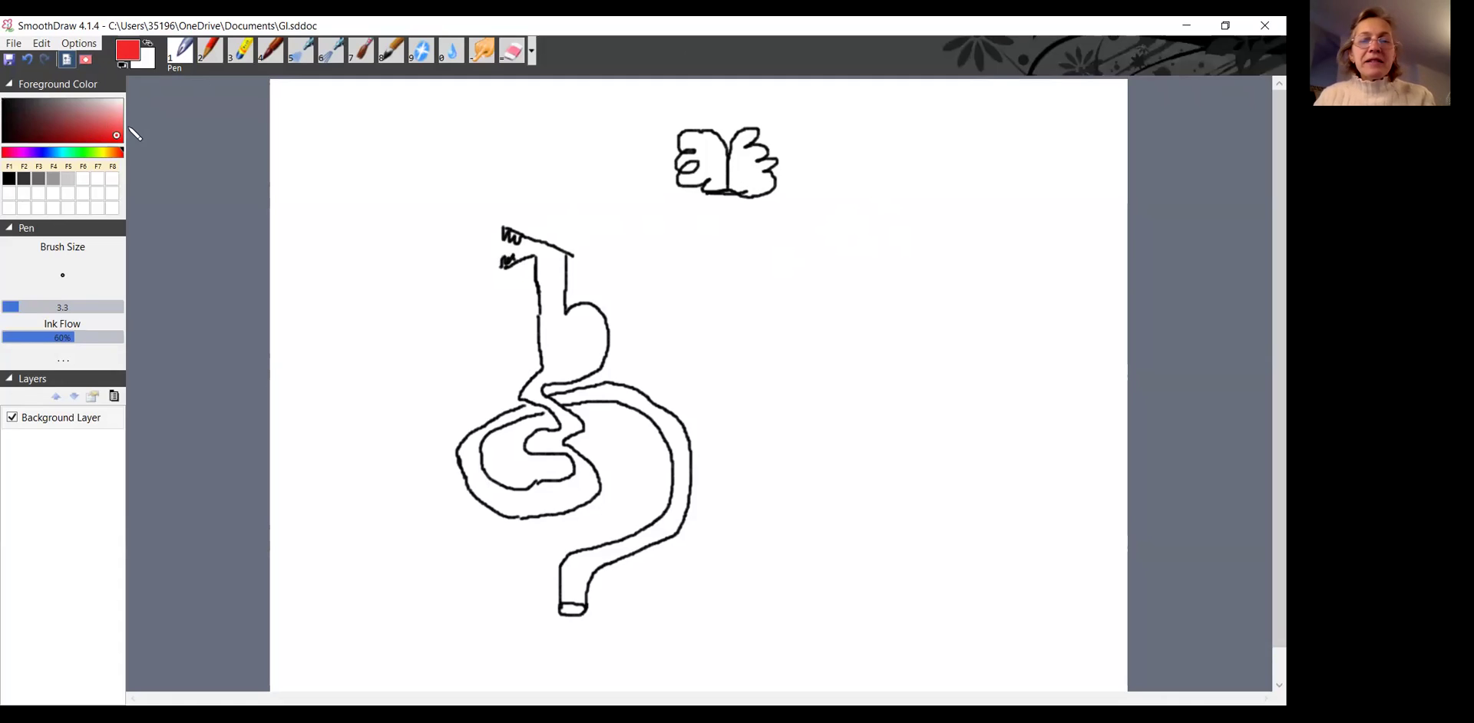
{"action": "mouse_move", "coordinate": [691, 188]}
{"action": "left_mouse_down"}
{"action": "mouse_move", "coordinate": [639, 205]}
{"action": "mouse_move", "coordinate": [591, 261]}
{"action": "mouse_move", "coordinate": [624, 344]}
{"action": "mouse_move", "coordinate": [713, 464]}
{"action": "mouse_move", "coordinate": [628, 596]}
{"action": "left_mouse_up"}
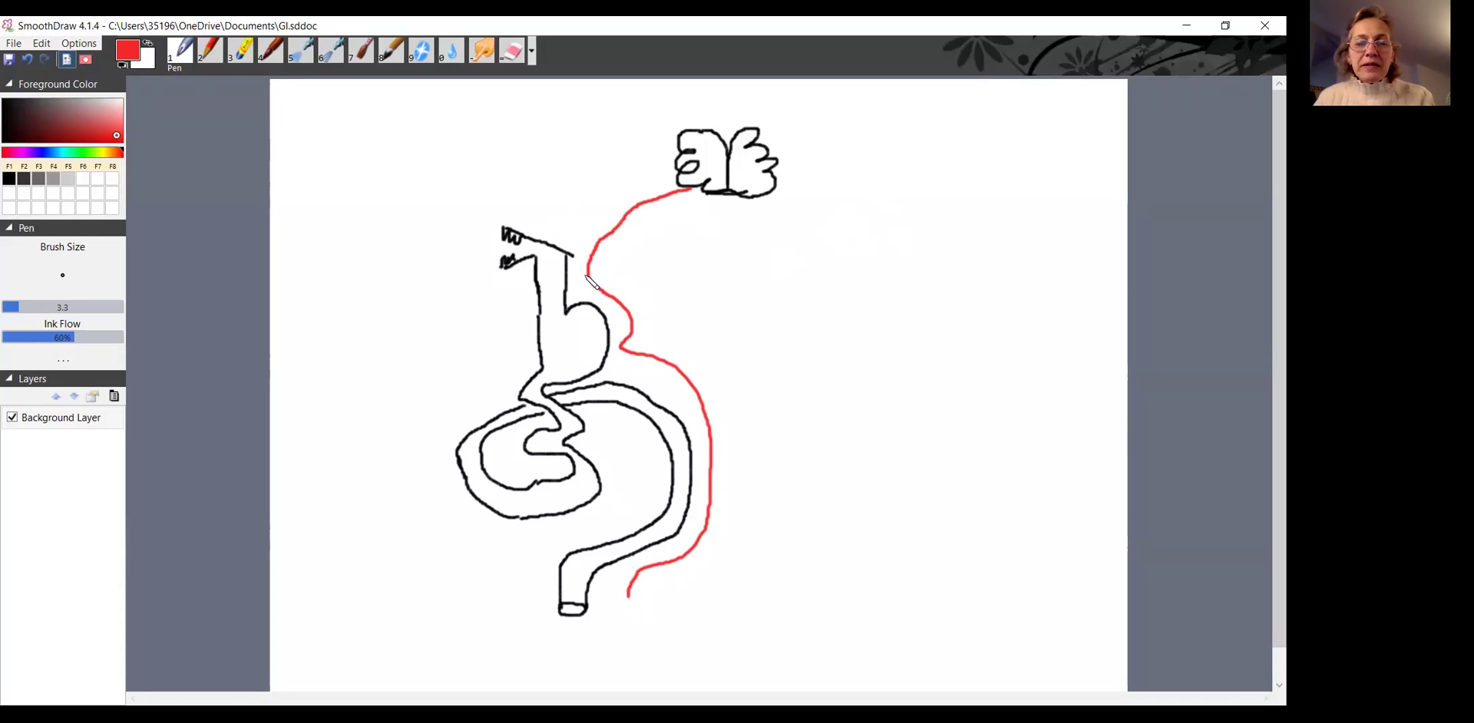
{"action": "mouse_move", "coordinate": [589, 276]}
{"action": "left_mouse_down"}
{"action": "mouse_move", "coordinate": [569, 290]}
{"action": "mouse_move", "coordinate": [605, 318]}
{"action": "left_mouse_up"}
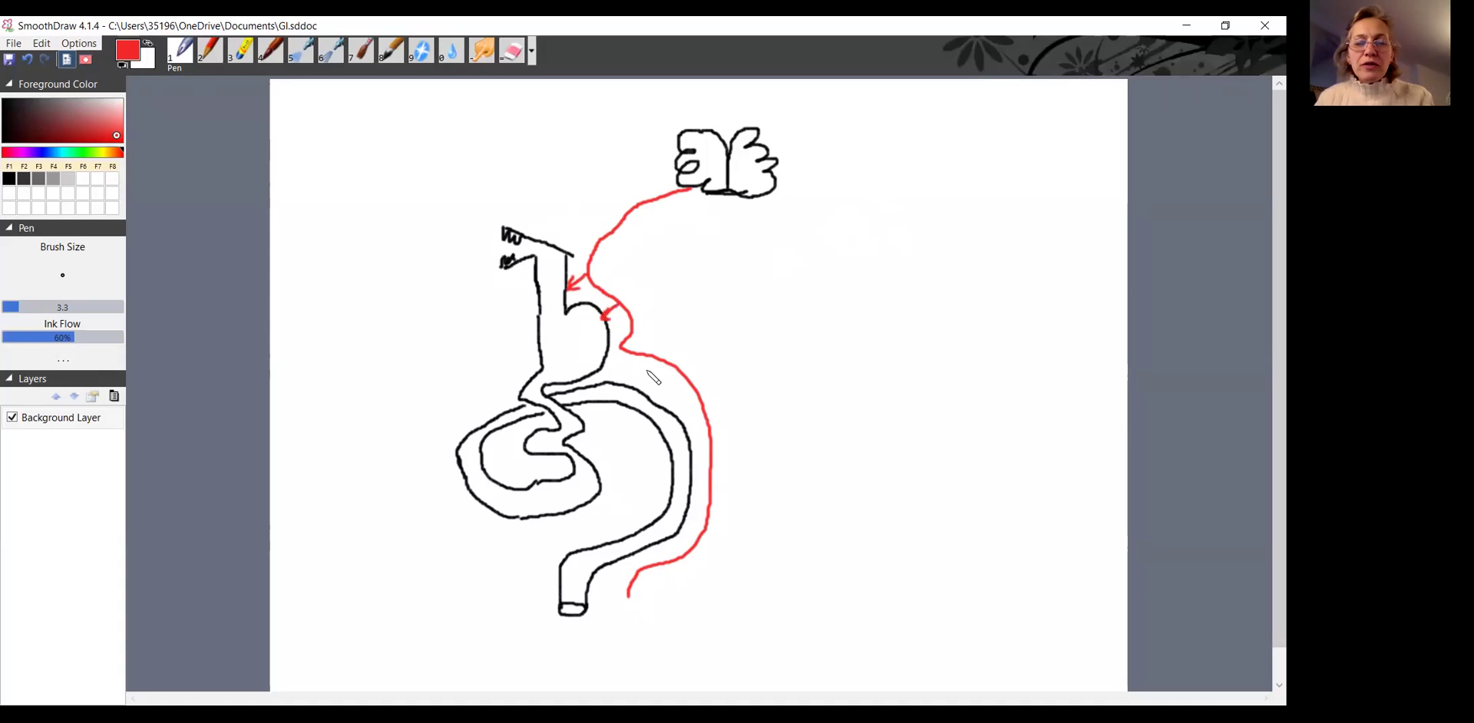
{"action": "left_click_drag", "start_coordinate": [678, 372], "coordinate": [661, 398]}
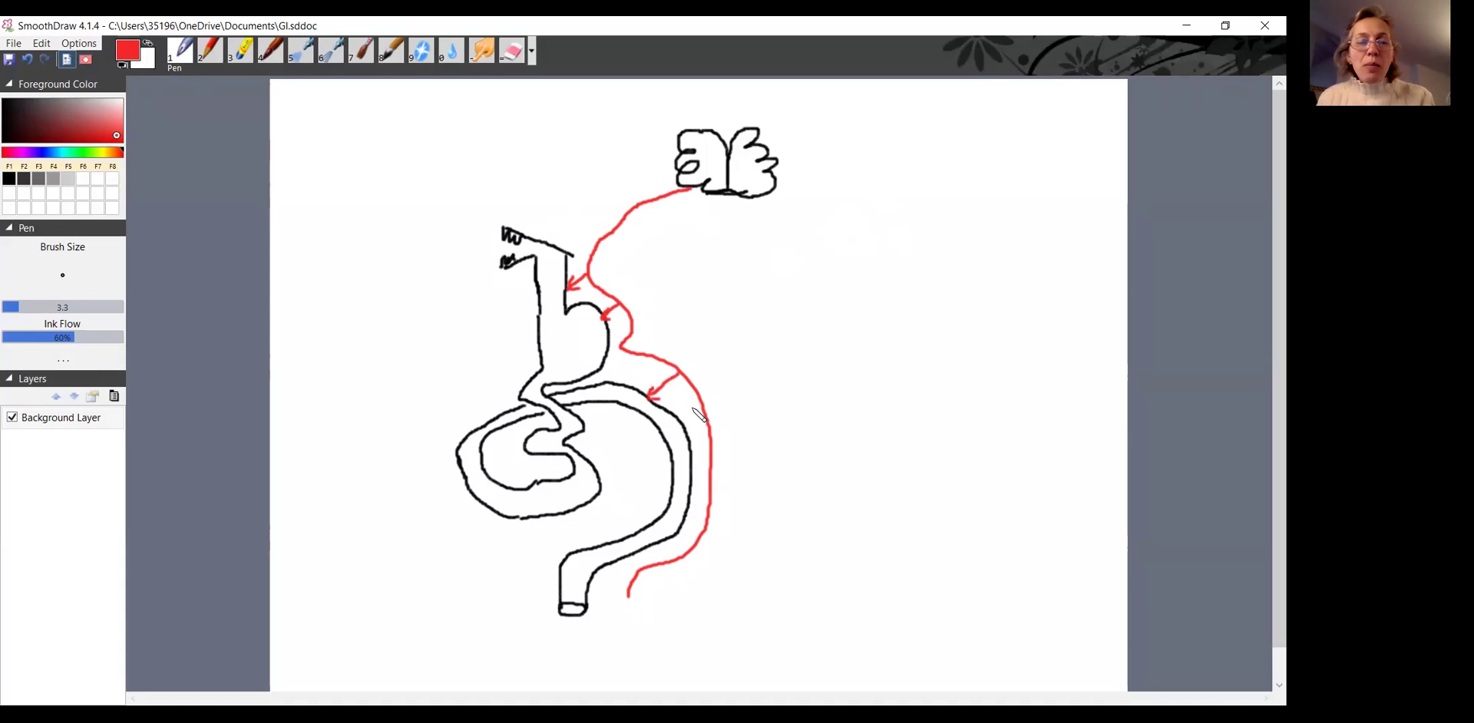
Draw a blue line from the brain beside the red one, with blue arrows into the upper and lower tract.
{"action": "left_click", "coordinate": [40, 152]}
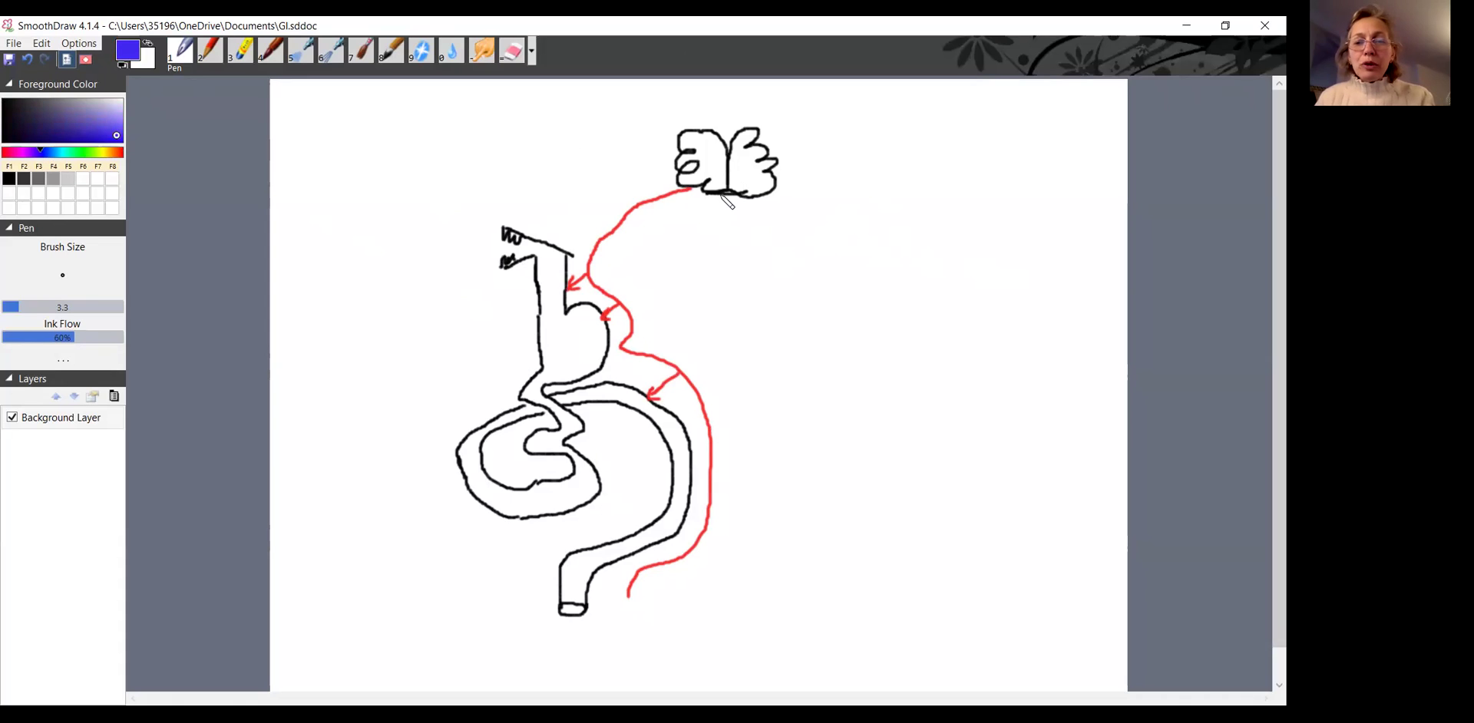
{"action": "mouse_move", "coordinate": [720, 195]}
{"action": "left_mouse_down"}
{"action": "mouse_move", "coordinate": [638, 238]}
{"action": "mouse_move", "coordinate": [614, 285]}
{"action": "mouse_move", "coordinate": [702, 368]}
{"action": "mouse_move", "coordinate": [745, 522]}
{"action": "mouse_move", "coordinate": [691, 580]}
{"action": "mouse_move", "coordinate": [629, 612]}
{"action": "left_mouse_up"}
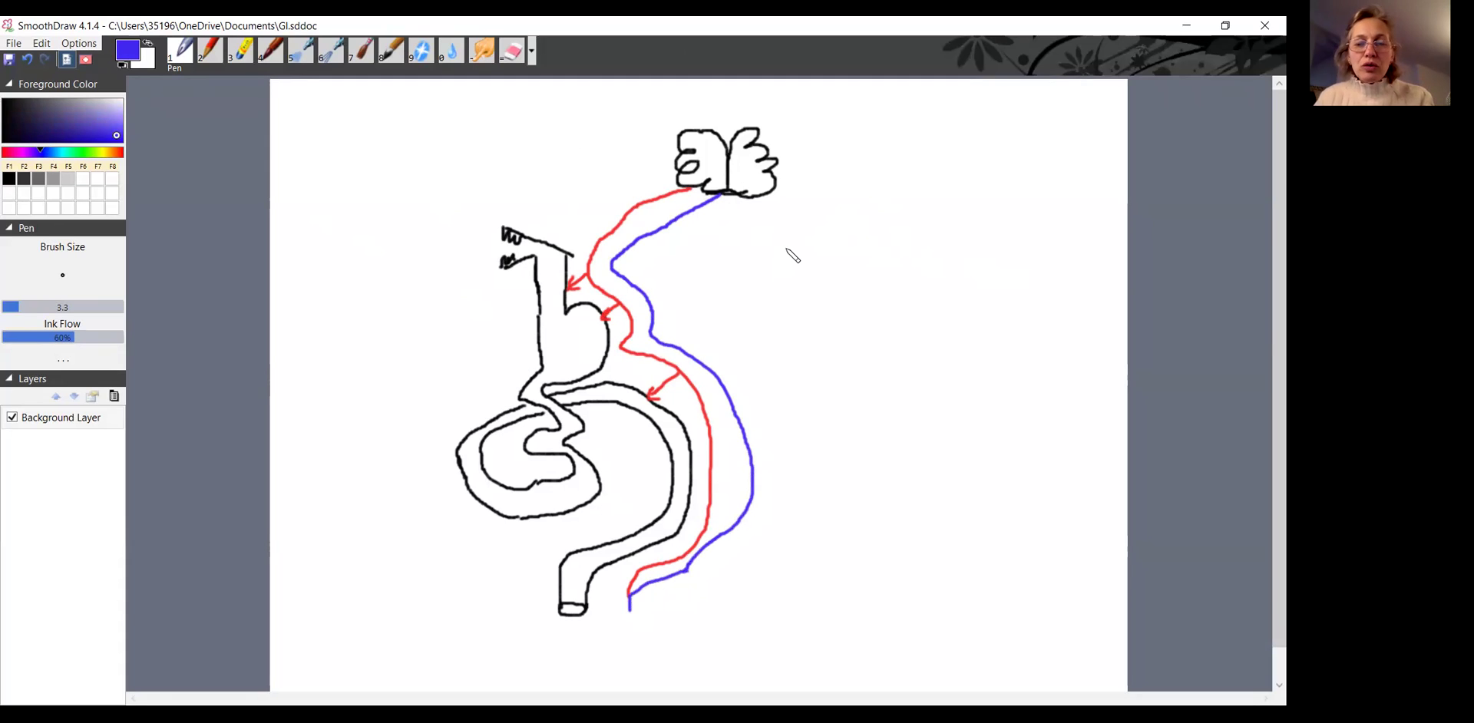
{"action": "mouse_move", "coordinate": [620, 254]}
{"action": "left_mouse_down"}
{"action": "mouse_move", "coordinate": [577, 257]}
{"action": "mouse_move", "coordinate": [585, 247]}
{"action": "mouse_move", "coordinate": [595, 315]}
{"action": "mouse_move", "coordinate": [653, 367]}
{"action": "mouse_move", "coordinate": [629, 394]}
{"action": "mouse_move", "coordinate": [645, 392]}
{"action": "left_mouse_up"}
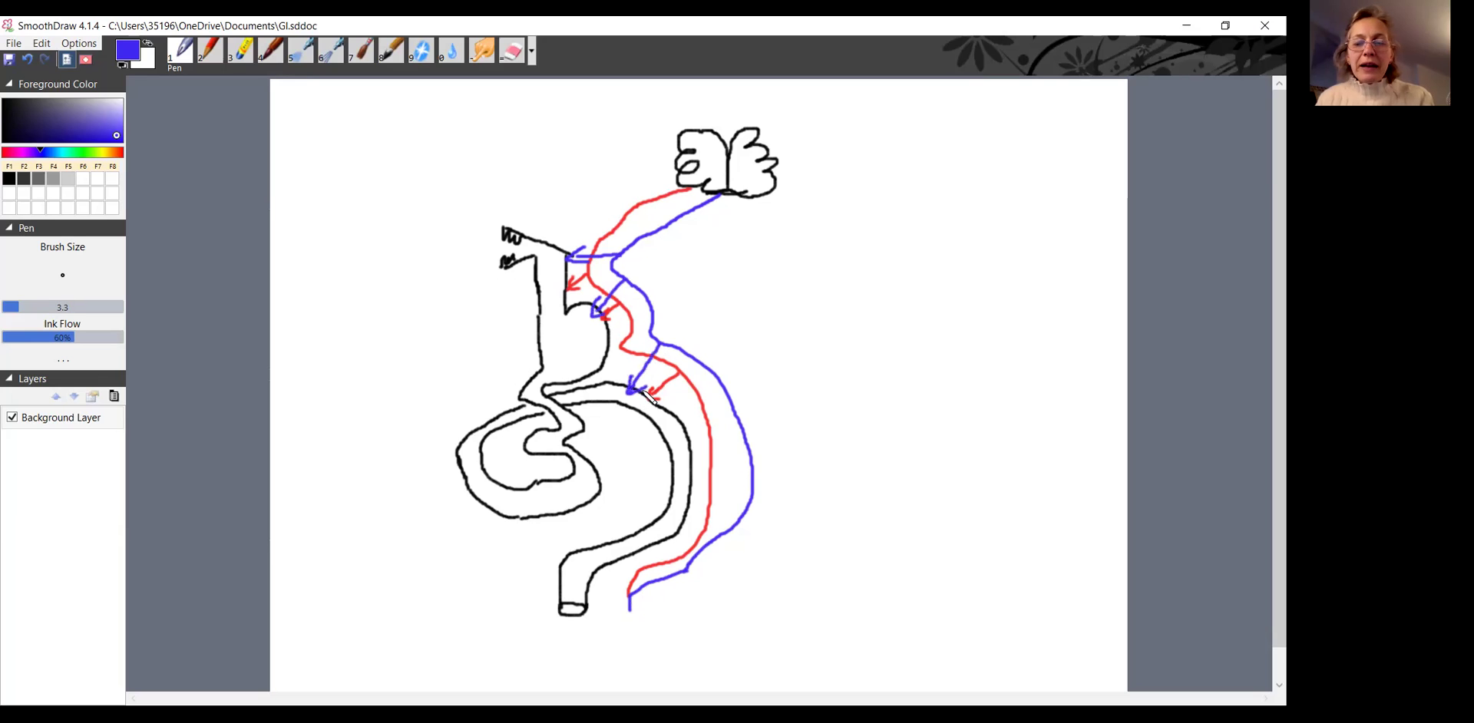
{"action": "mouse_move", "coordinate": [734, 413]}
{"action": "left_mouse_down"}
{"action": "mouse_move", "coordinate": [691, 451]}
{"action": "mouse_move", "coordinate": [705, 458]}
{"action": "left_mouse_up"}
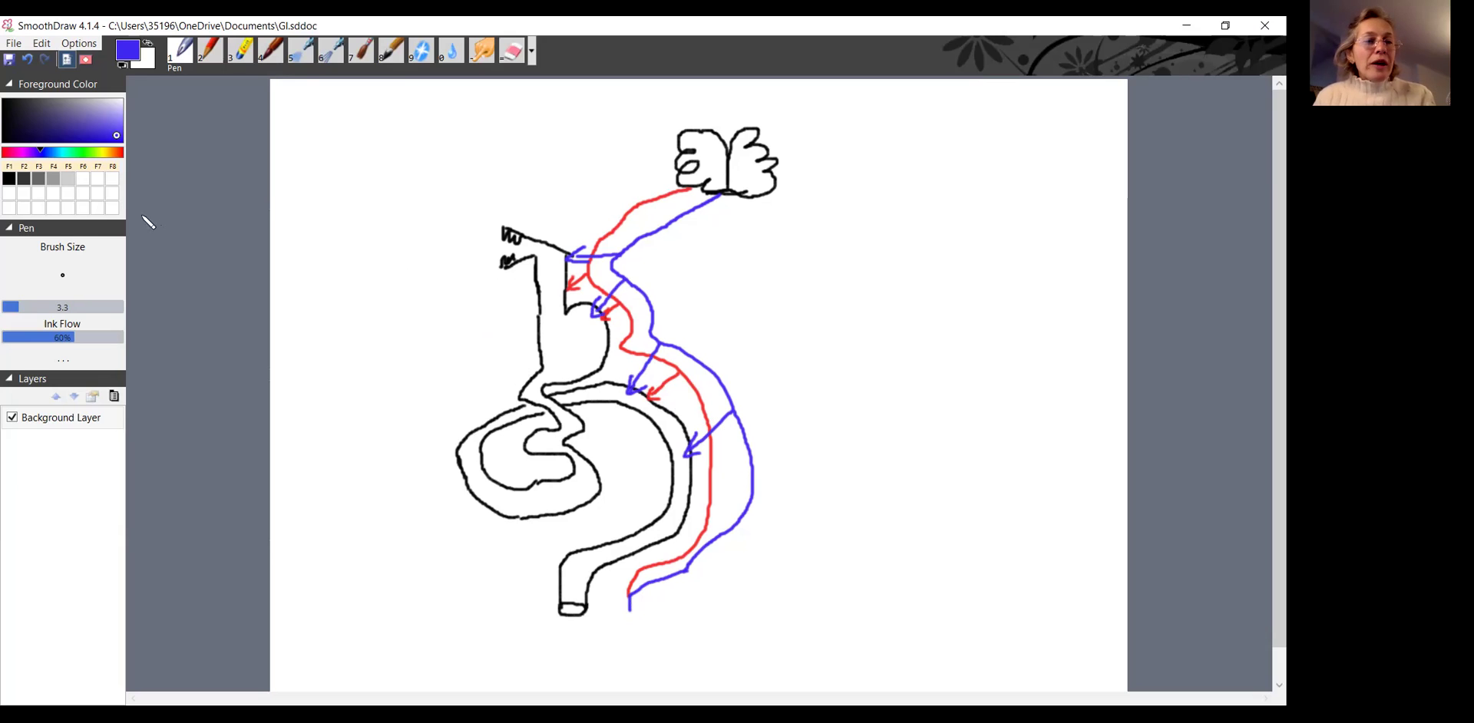
In black, draw a small circle with an arrow toward the mouth and cross it out.
{"action": "left_click", "coordinate": [10, 181]}
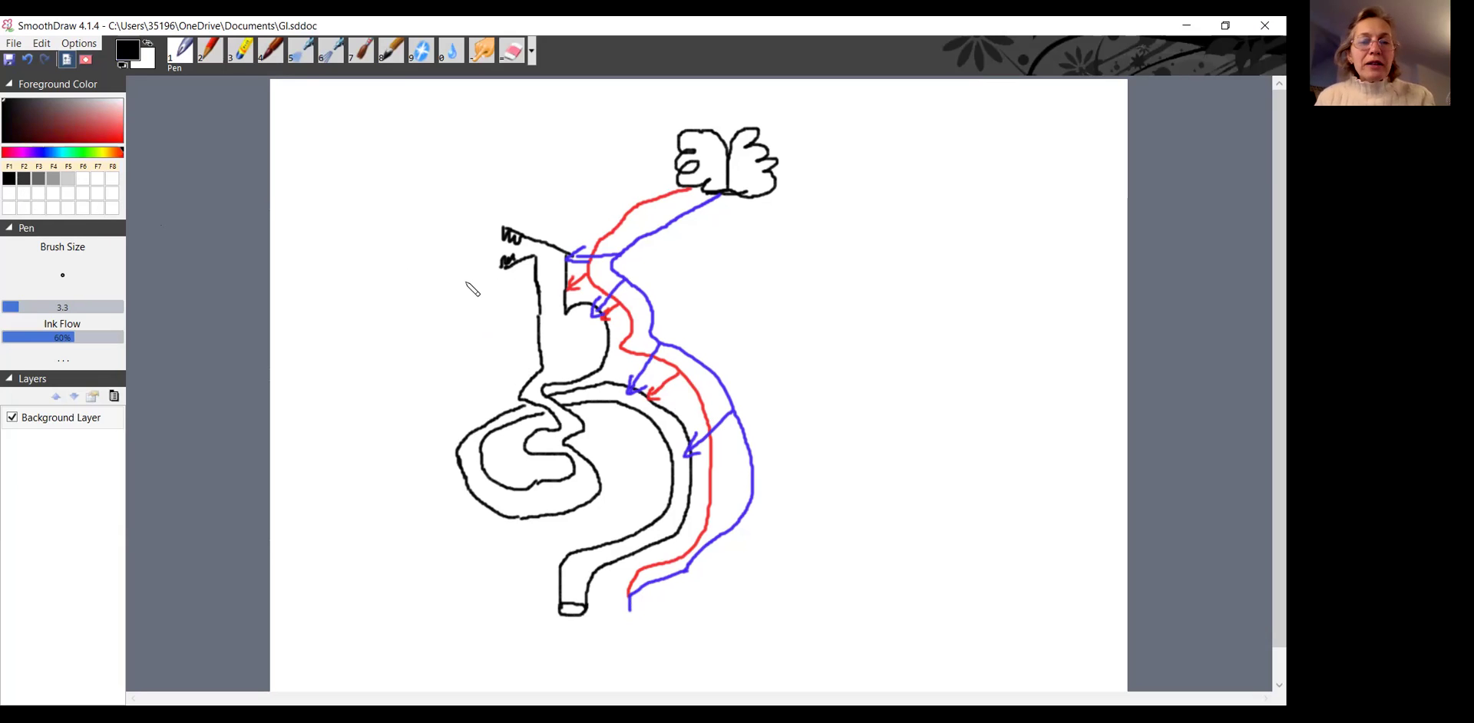
{"action": "left_click_drag", "start_coordinate": [444, 241], "coordinate": [456, 264]}
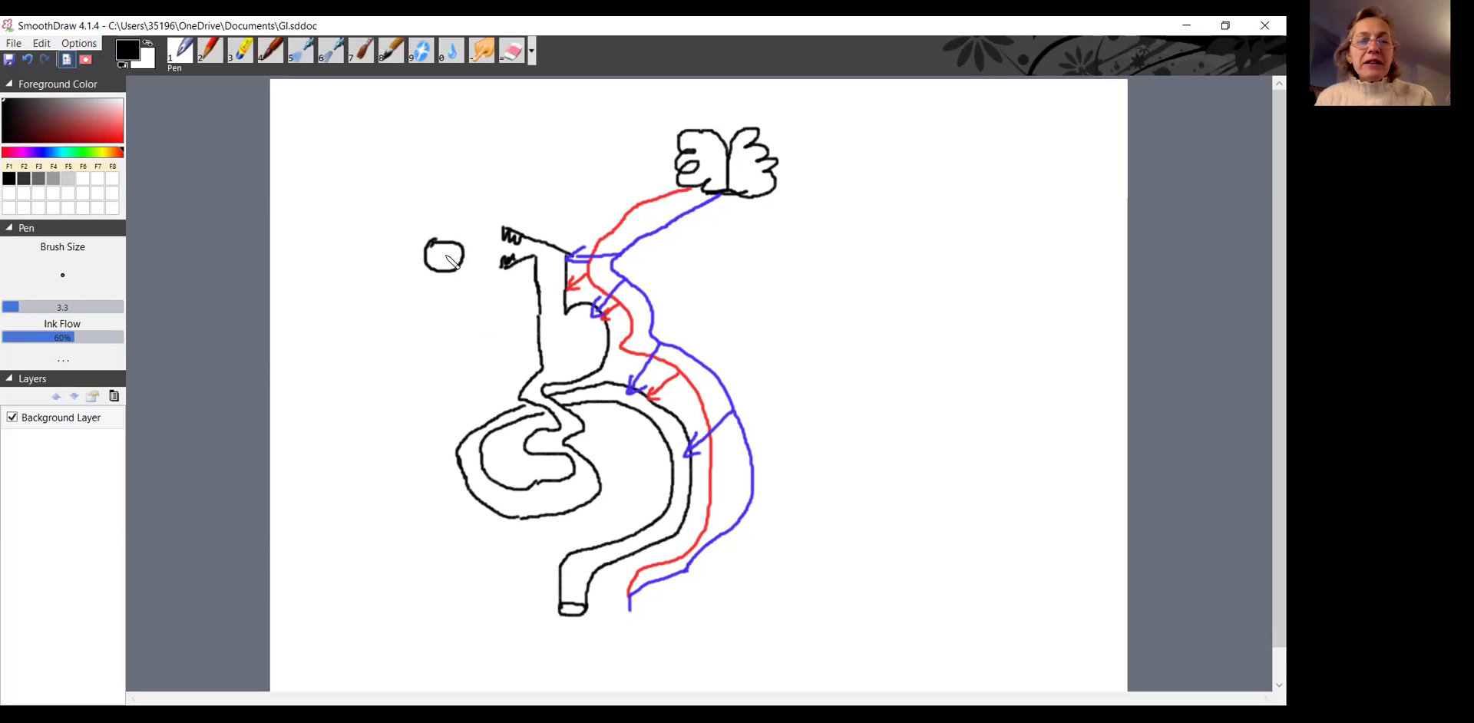
{"action": "left_click_drag", "start_coordinate": [448, 257], "coordinate": [471, 253]}
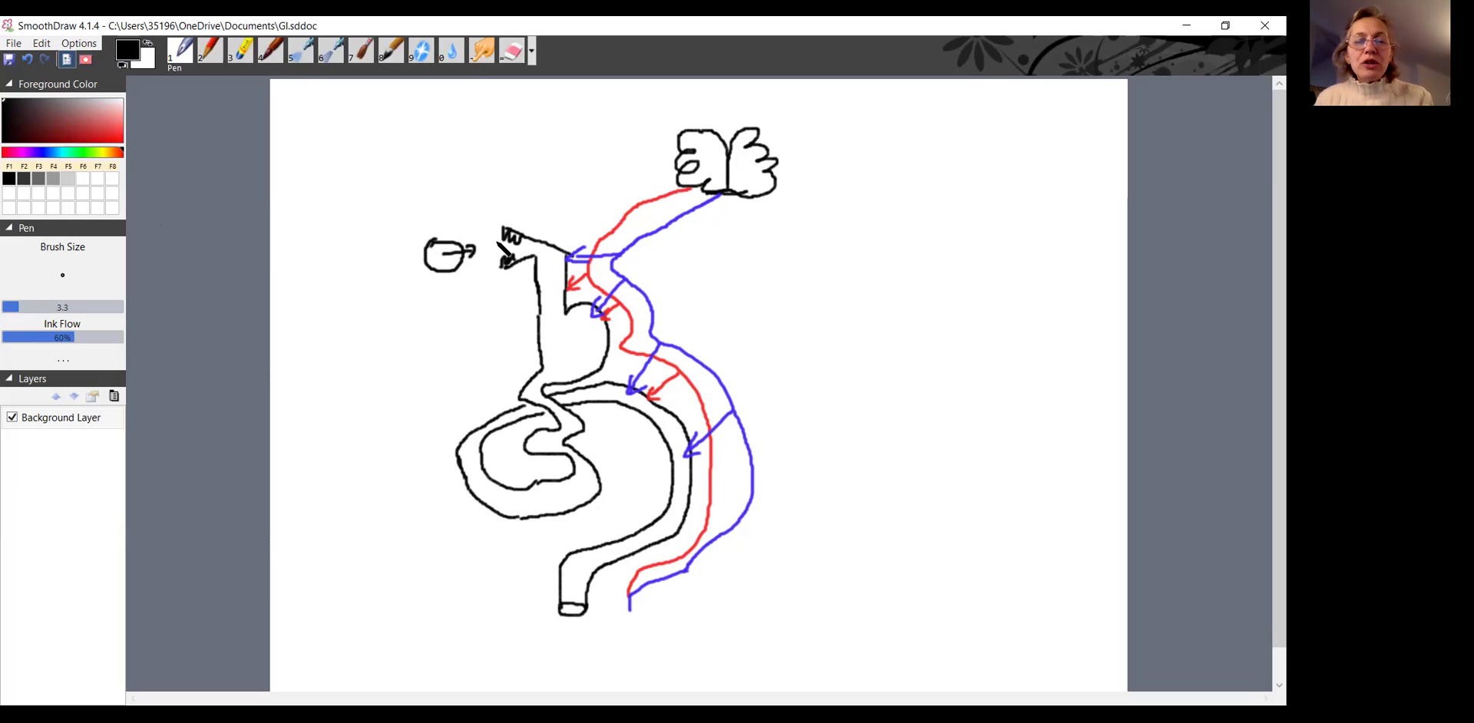
{"action": "left_click_drag", "start_coordinate": [436, 236], "coordinate": [474, 274]}
{"action": "left_click_drag", "start_coordinate": [462, 215], "coordinate": [431, 294]}
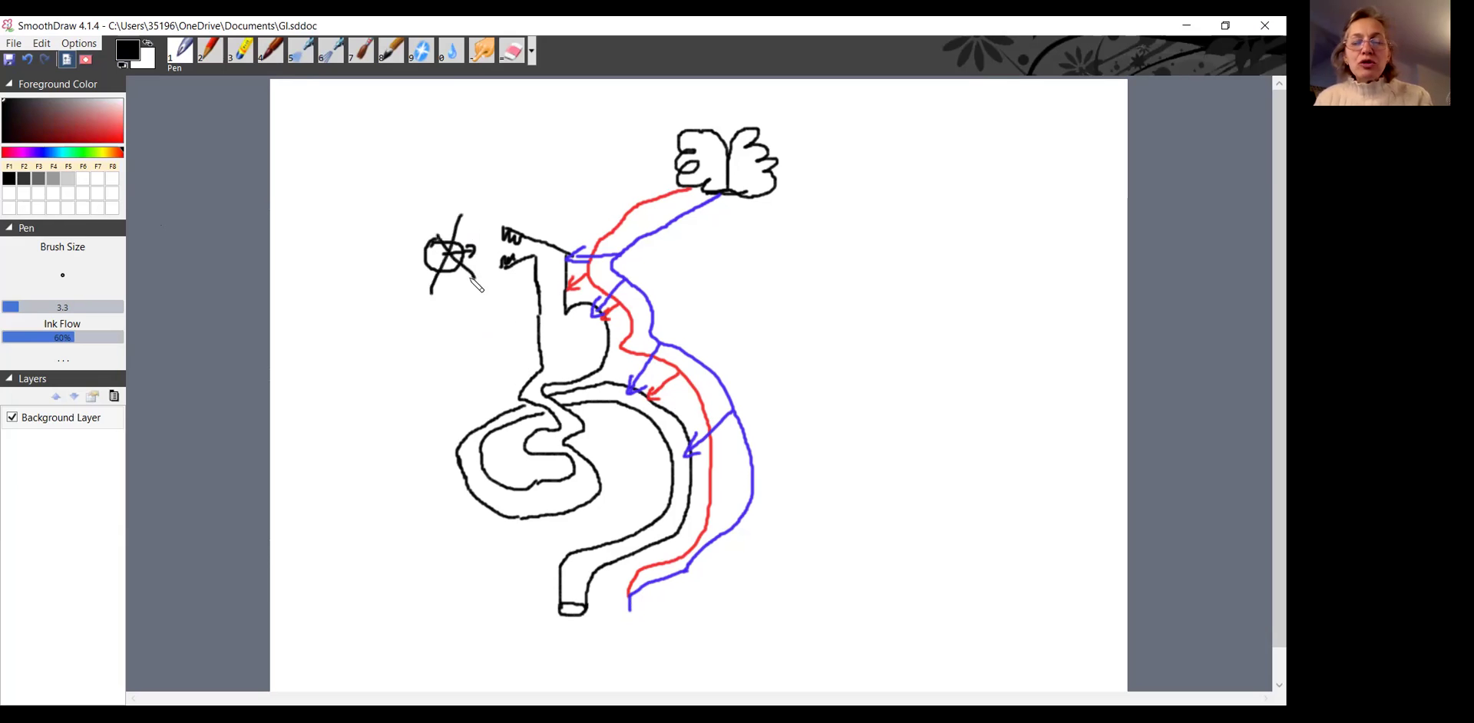
Draw an arrow out of the stomach labelled 'HCl, mucus'.
{"action": "mouse_move", "coordinate": [572, 327]}
{"action": "left_mouse_down"}
{"action": "mouse_move", "coordinate": [679, 299]}
{"action": "mouse_move", "coordinate": [692, 316]}
{"action": "mouse_move", "coordinate": [703, 301]}
{"action": "left_mouse_up"}
{"action": "mouse_move", "coordinate": [703, 287]}
{"action": "left_mouse_down"}
{"action": "mouse_move", "coordinate": [704, 317]}
{"action": "mouse_move", "coordinate": [852, 291]}
{"action": "mouse_move", "coordinate": [844, 303]}
{"action": "left_mouse_up"}
{"action": "left_click", "coordinate": [758, 312]}
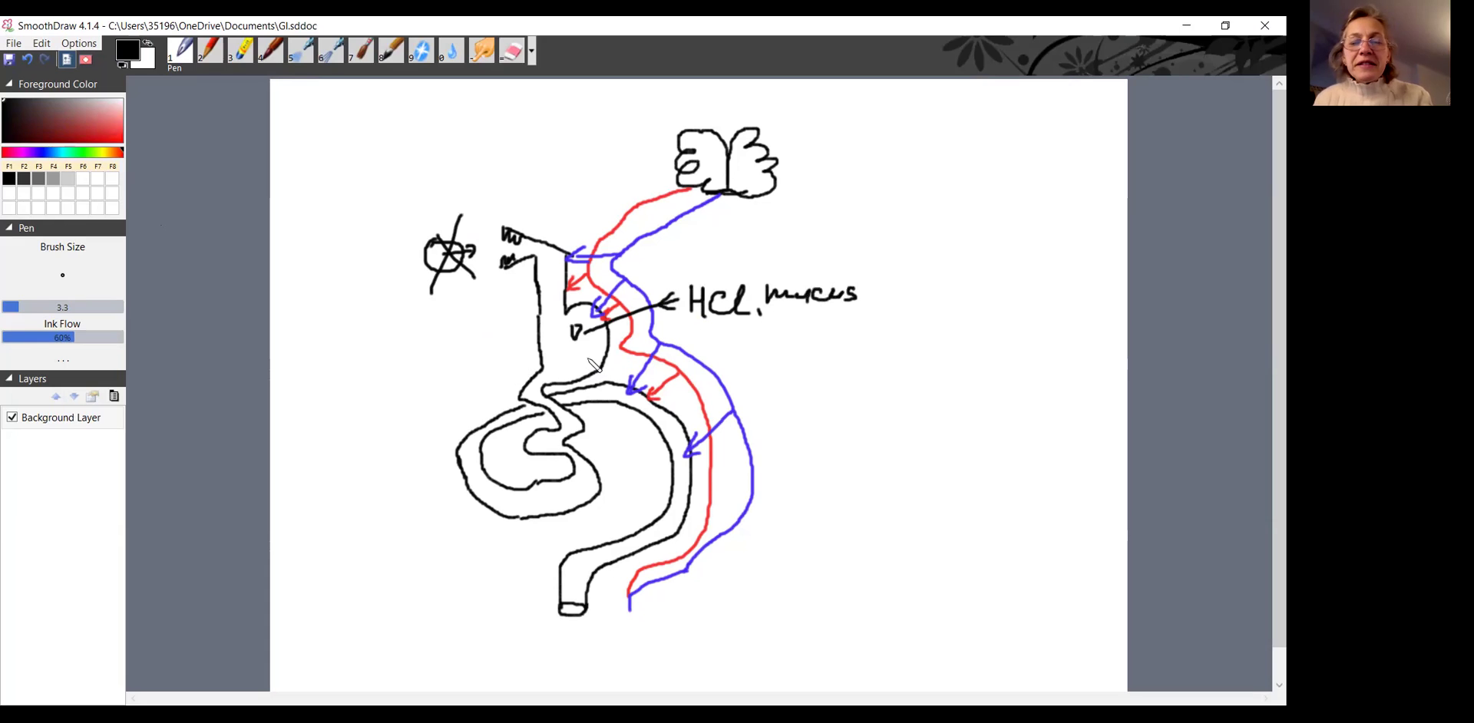
Add a second stomach arrow labelled 'stomach gastrin', loop it back to mucus, and underline HCl and mucus.
{"action": "mouse_move", "coordinate": [586, 357]}
{"action": "left_mouse_down"}
{"action": "mouse_move", "coordinate": [691, 340]}
{"action": "mouse_move", "coordinate": [686, 355]}
{"action": "left_mouse_up"}
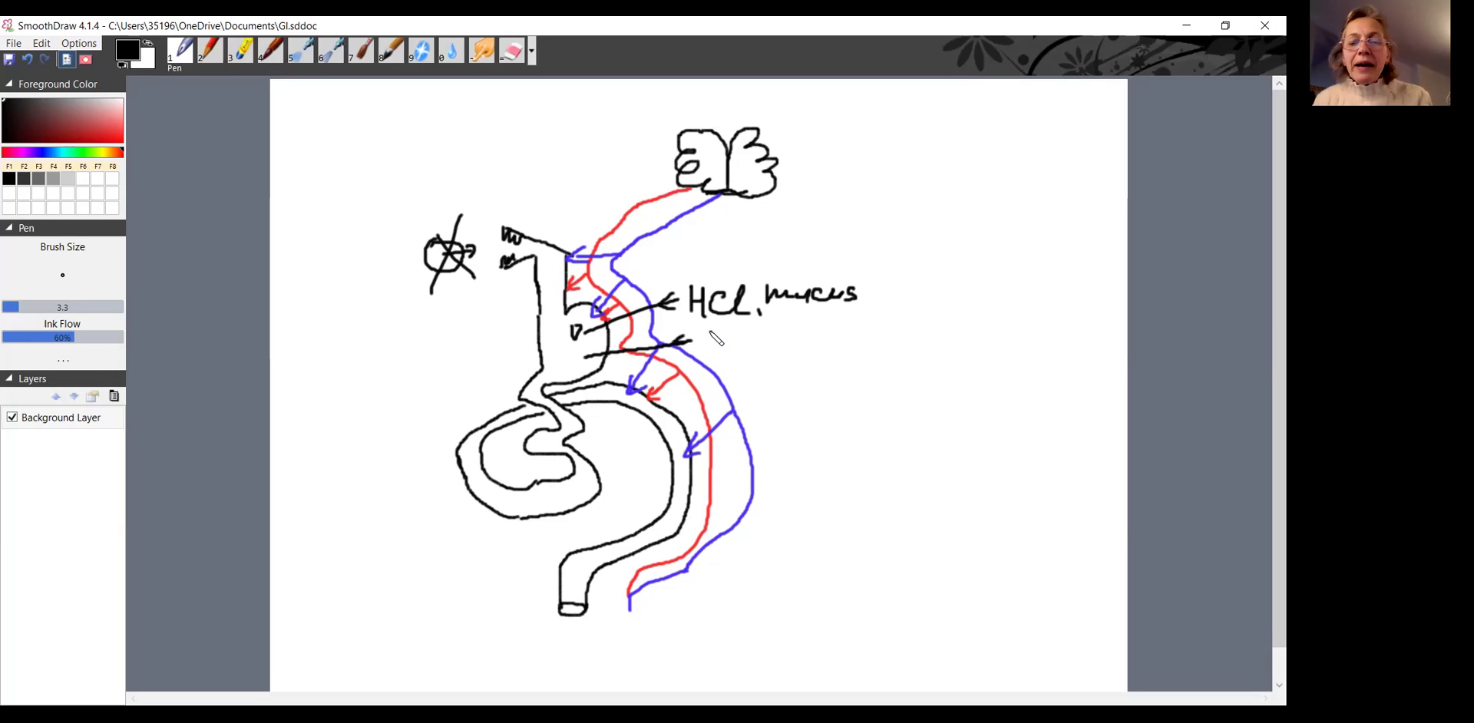
{"action": "left_click_drag", "start_coordinate": [719, 344], "coordinate": [909, 340]}
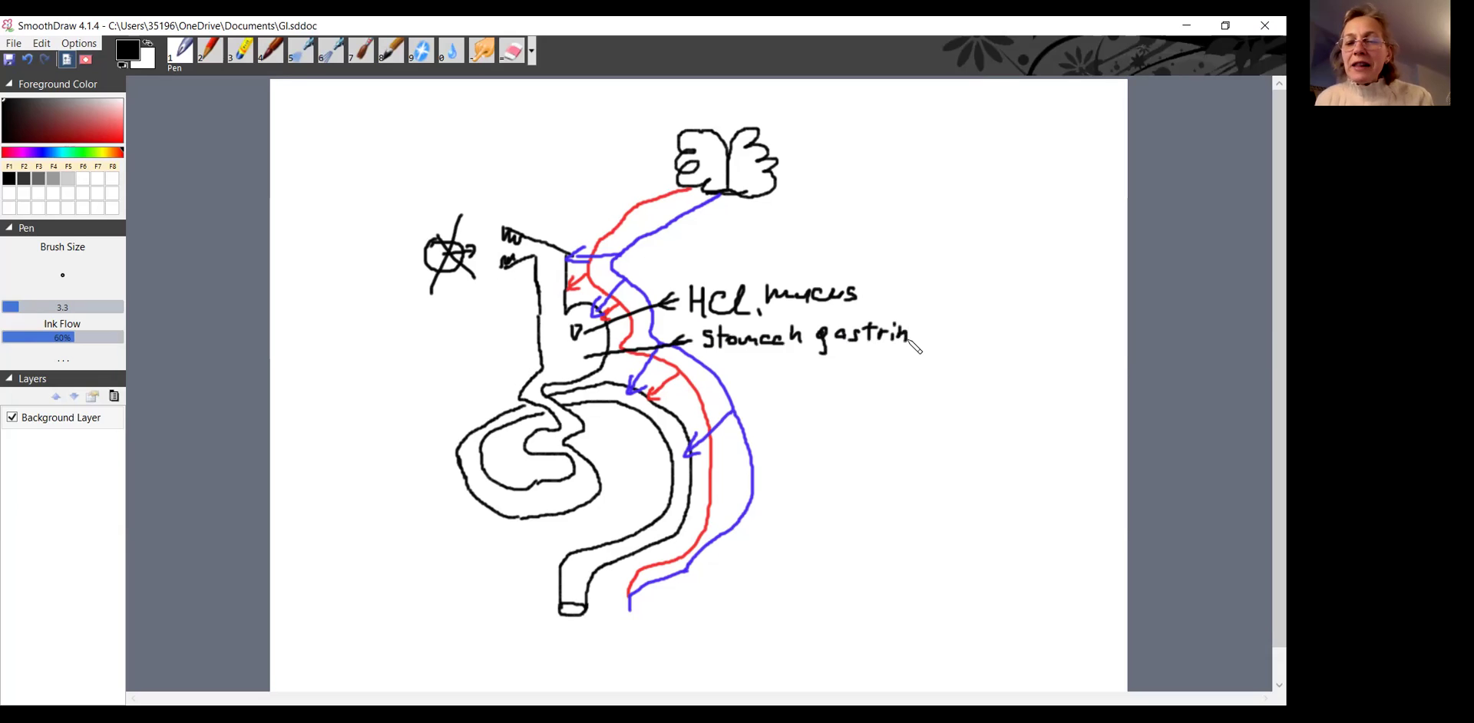
{"action": "mouse_move", "coordinate": [914, 340]}
{"action": "left_mouse_down"}
{"action": "mouse_move", "coordinate": [927, 309]}
{"action": "mouse_move", "coordinate": [859, 289]}
{"action": "mouse_move", "coordinate": [869, 297]}
{"action": "left_mouse_up"}
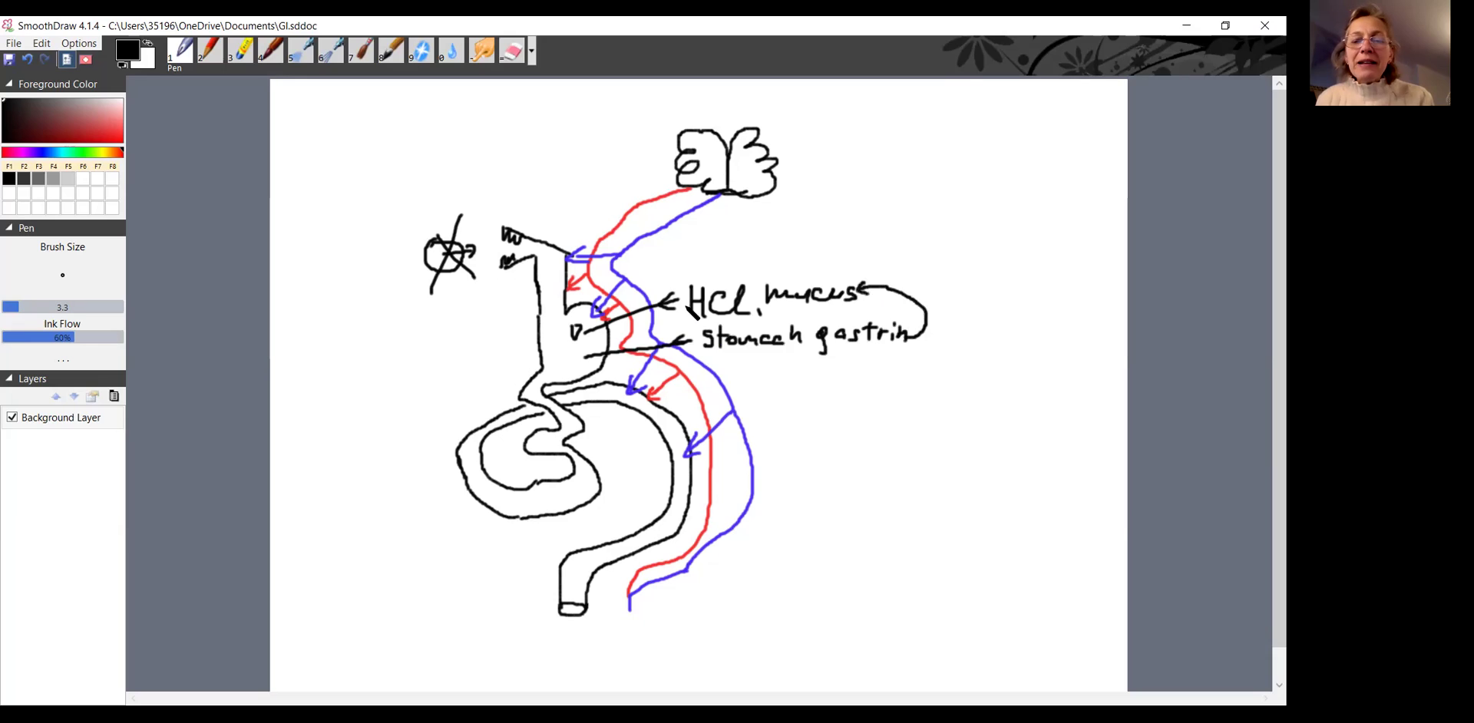
{"action": "left_click_drag", "start_coordinate": [689, 317], "coordinate": [798, 306]}
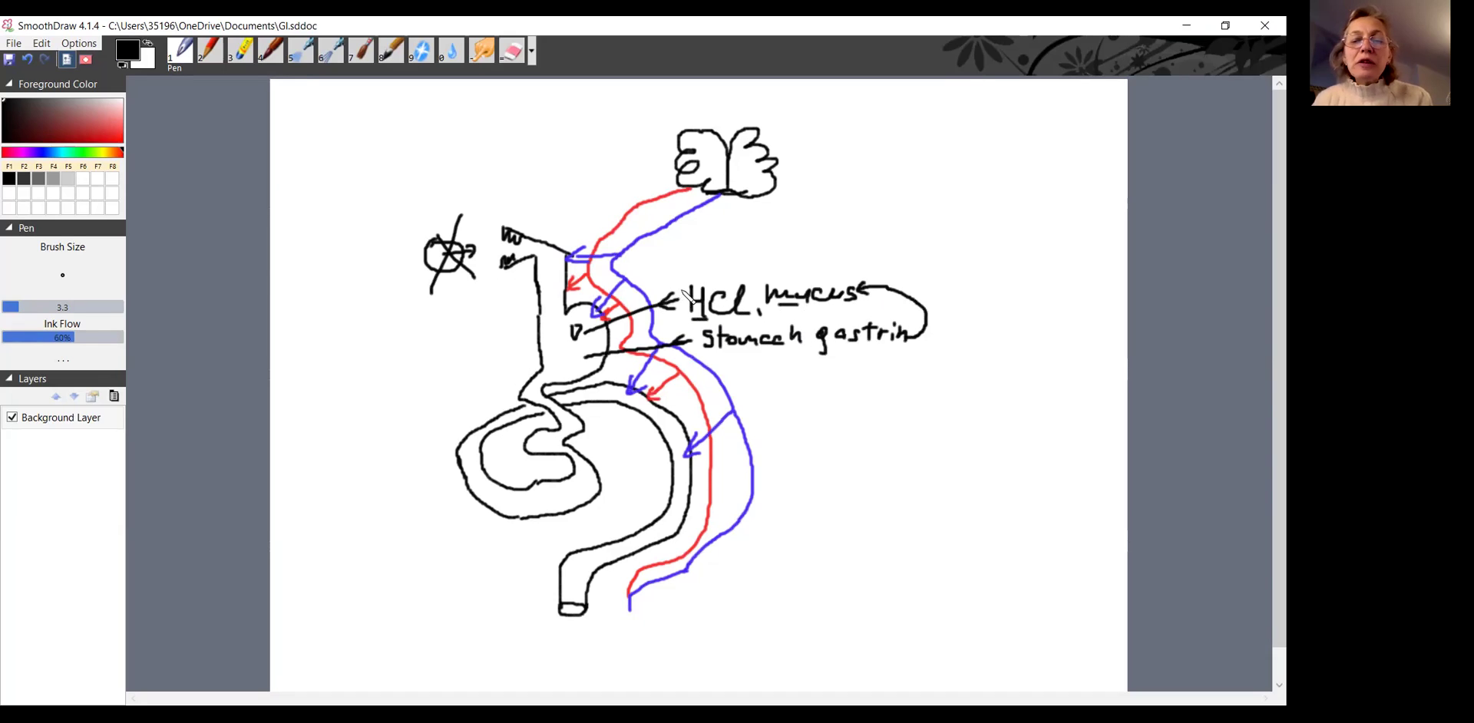
{"action": "mouse_move", "coordinate": [684, 292]}
{"action": "left_mouse_down"}
{"action": "mouse_move", "coordinate": [688, 309]}
{"action": "mouse_move", "coordinate": [676, 276]}
{"action": "mouse_move", "coordinate": [760, 316]}
{"action": "mouse_move", "coordinate": [765, 281]}
{"action": "left_mouse_up"}
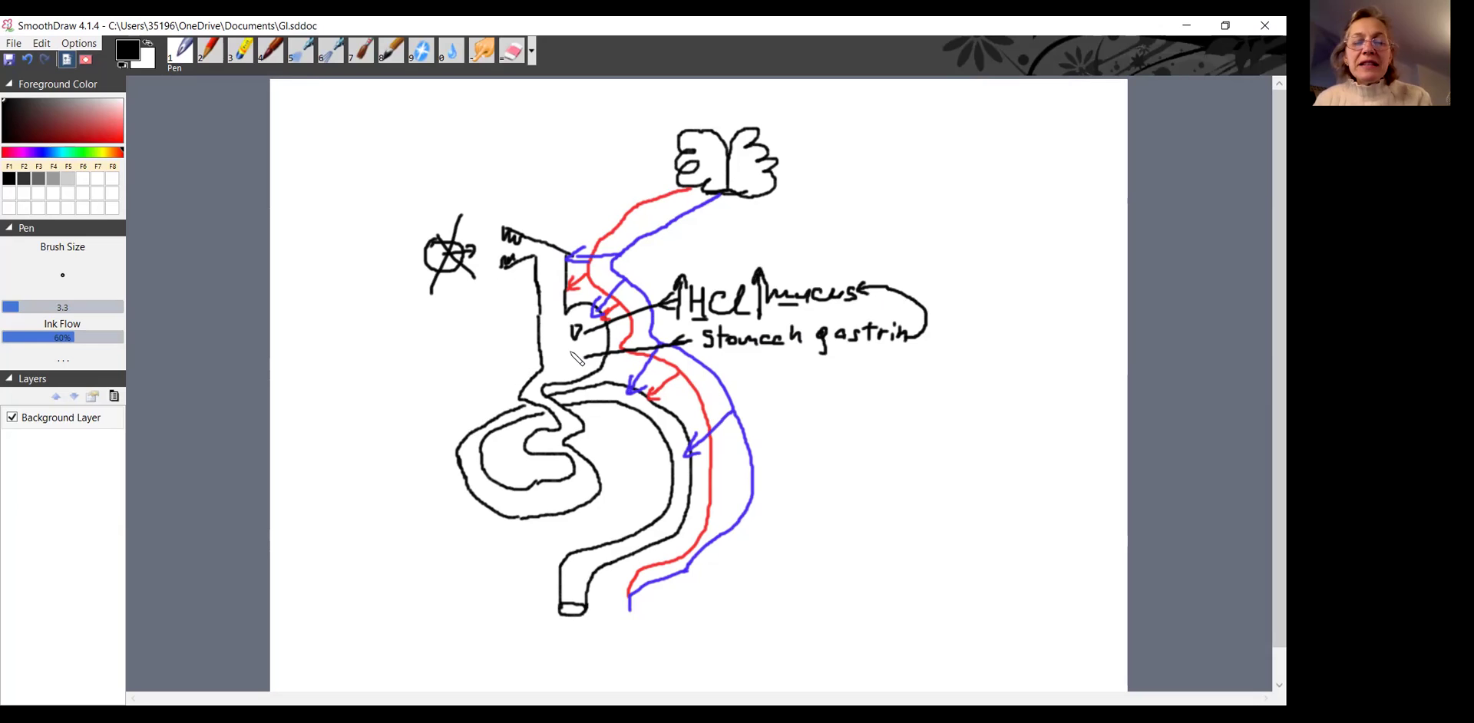
{"action": "left_click_drag", "start_coordinate": [572, 351], "coordinate": [573, 354]}
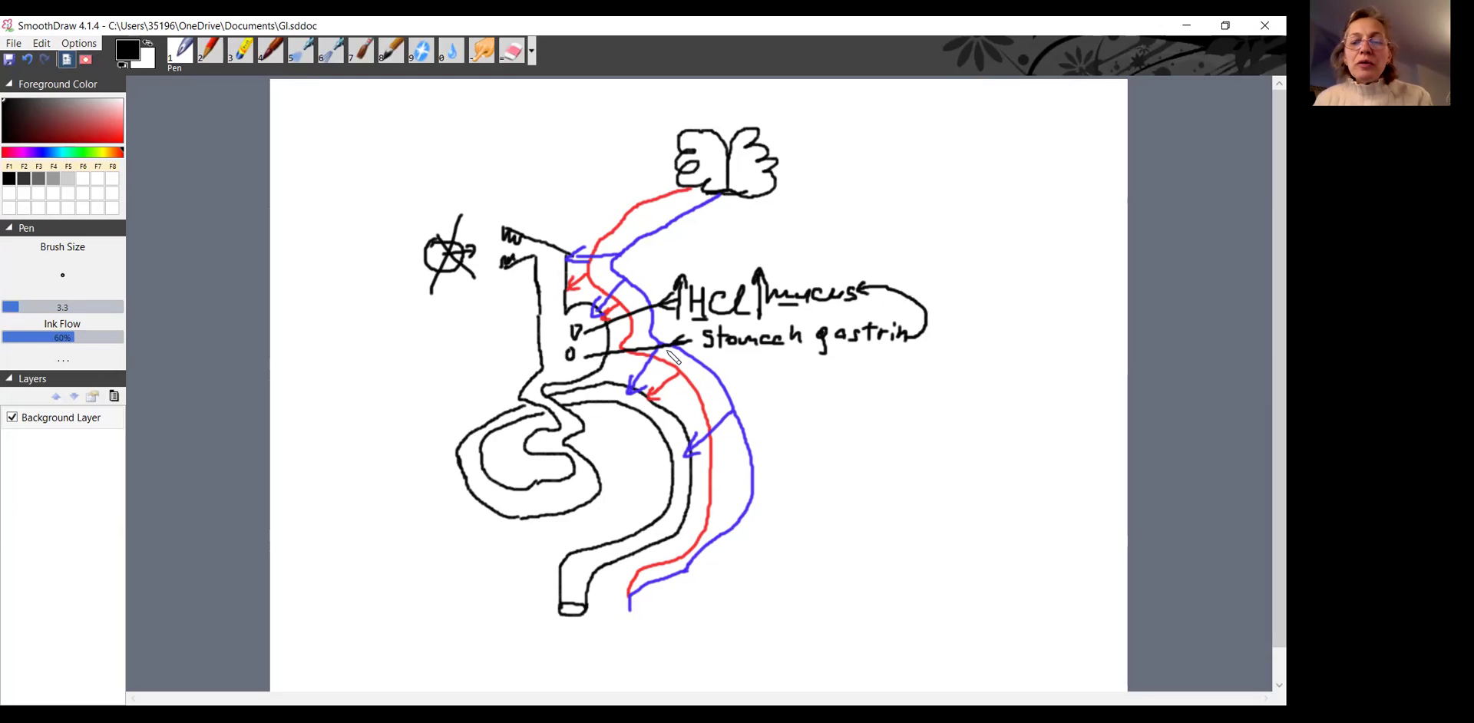
Cross out the stomach mark, extend the HCl underline, write 'pH=2' above it, and draw the pyloric sphincter.
{"action": "mouse_move", "coordinate": [563, 345]}
{"action": "left_mouse_down"}
{"action": "mouse_move", "coordinate": [573, 364]}
{"action": "mouse_move", "coordinate": [561, 364]}
{"action": "mouse_move", "coordinate": [589, 332]}
{"action": "left_mouse_up"}
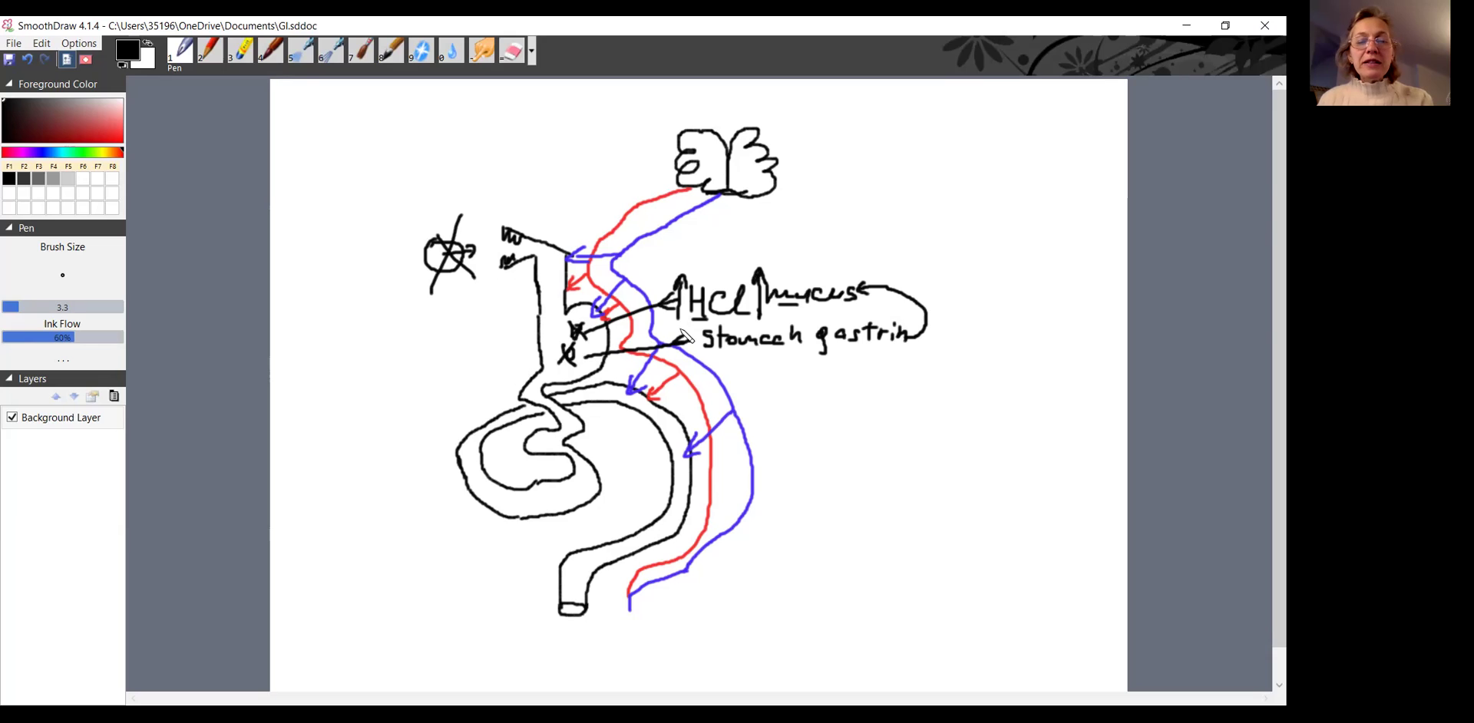
{"action": "left_click_drag", "start_coordinate": [695, 322], "coordinate": [721, 322]}
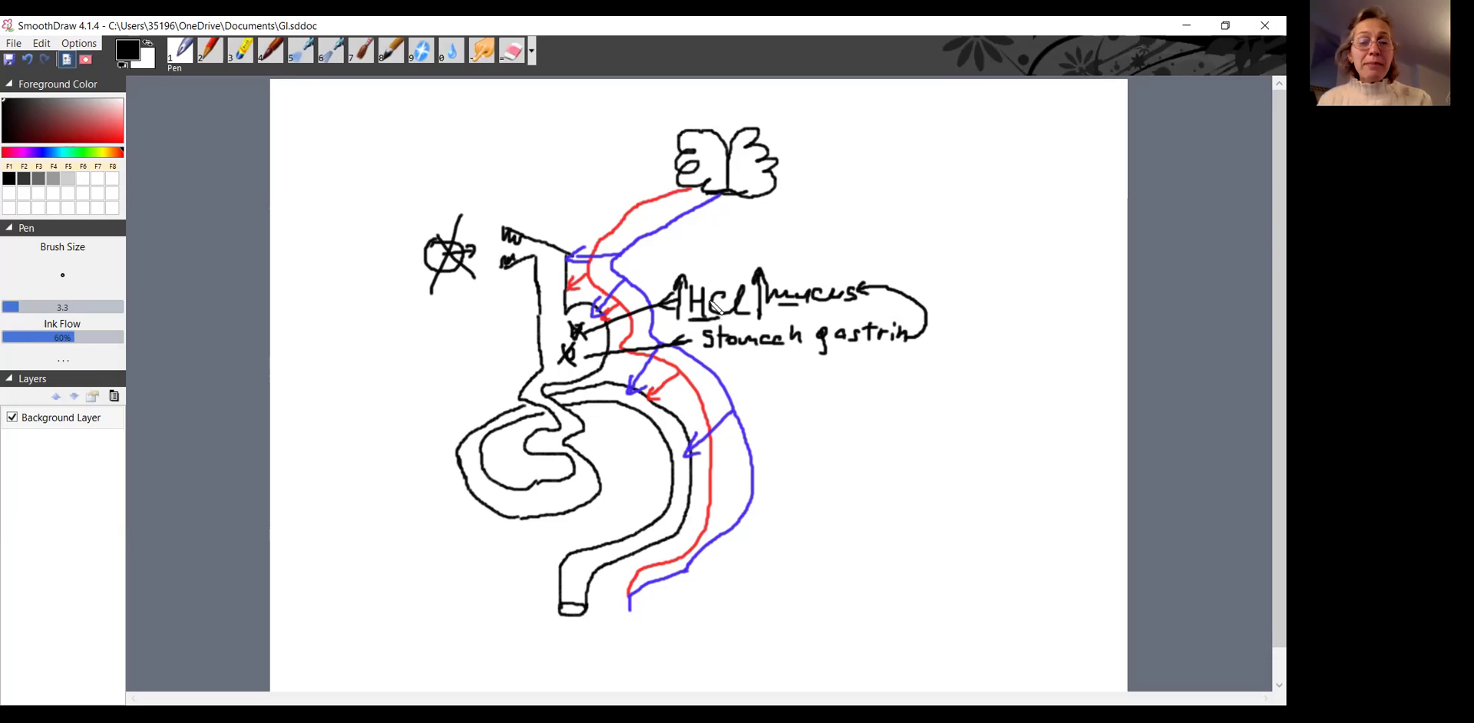
{"action": "mouse_move", "coordinate": [693, 247]}
{"action": "left_mouse_down"}
{"action": "mouse_move", "coordinate": [696, 275]}
{"action": "mouse_move", "coordinate": [710, 244]}
{"action": "mouse_move", "coordinate": [736, 261]}
{"action": "mouse_move", "coordinate": [744, 248]}
{"action": "mouse_move", "coordinate": [759, 268]}
{"action": "left_mouse_up"}
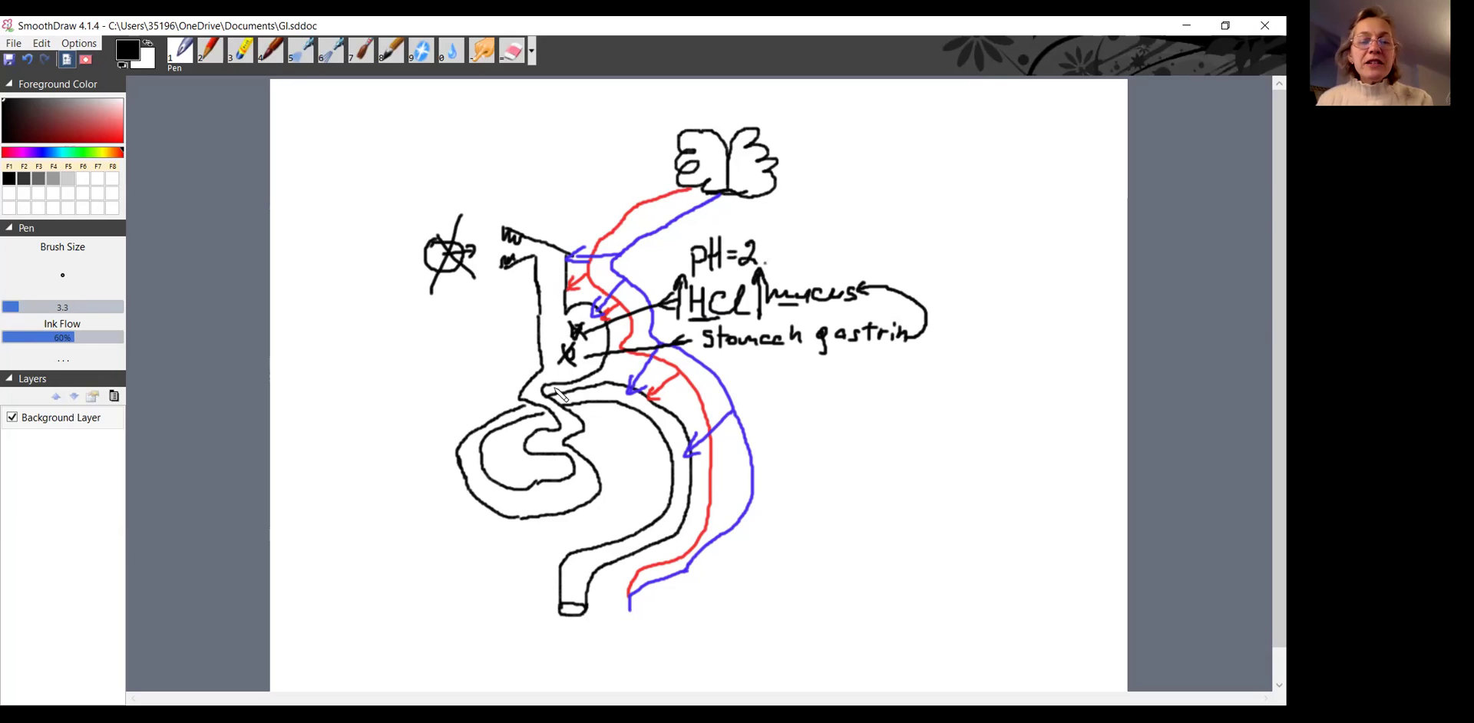
{"action": "left_click_drag", "start_coordinate": [542, 384], "coordinate": [536, 382]}
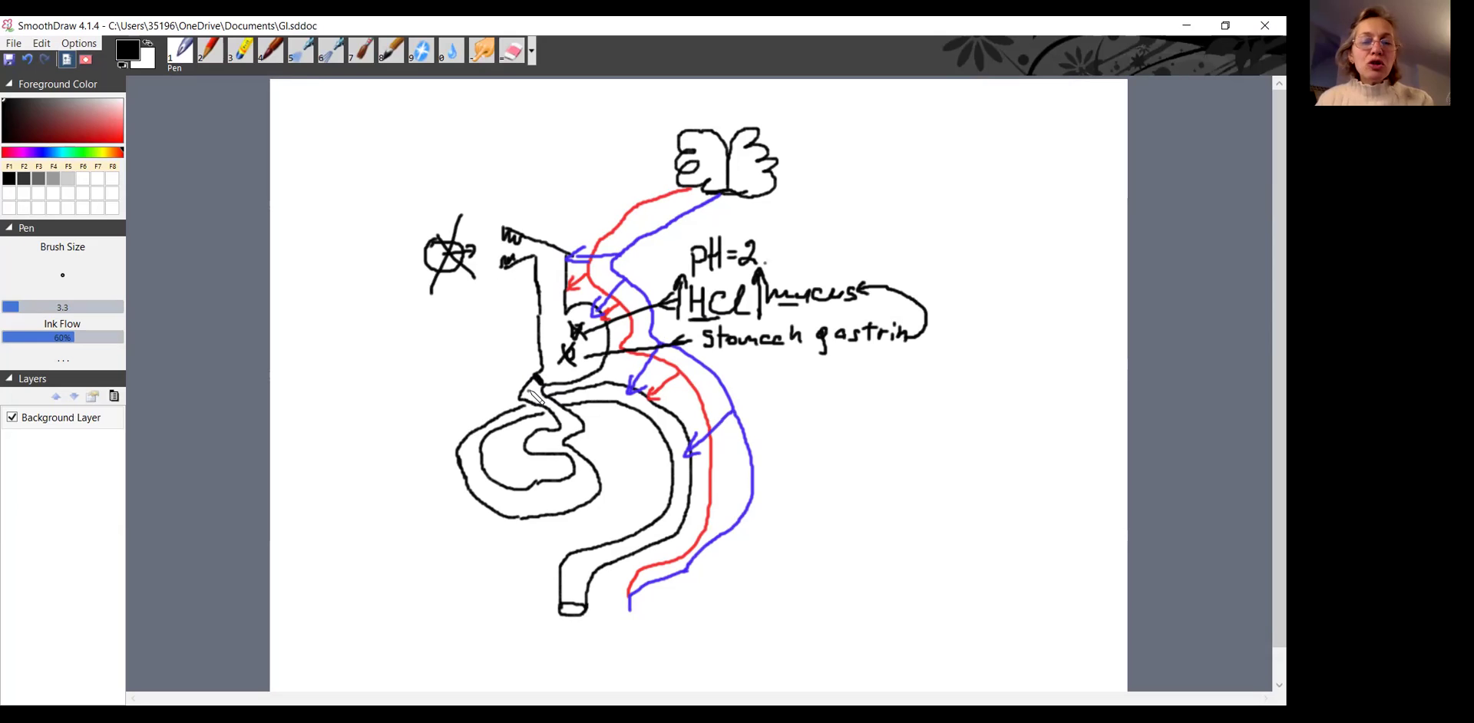
Dot the stomach outlet and draw a circled P for the pancreas and a circled Liver label.
{"action": "left_click", "coordinate": [568, 421]}
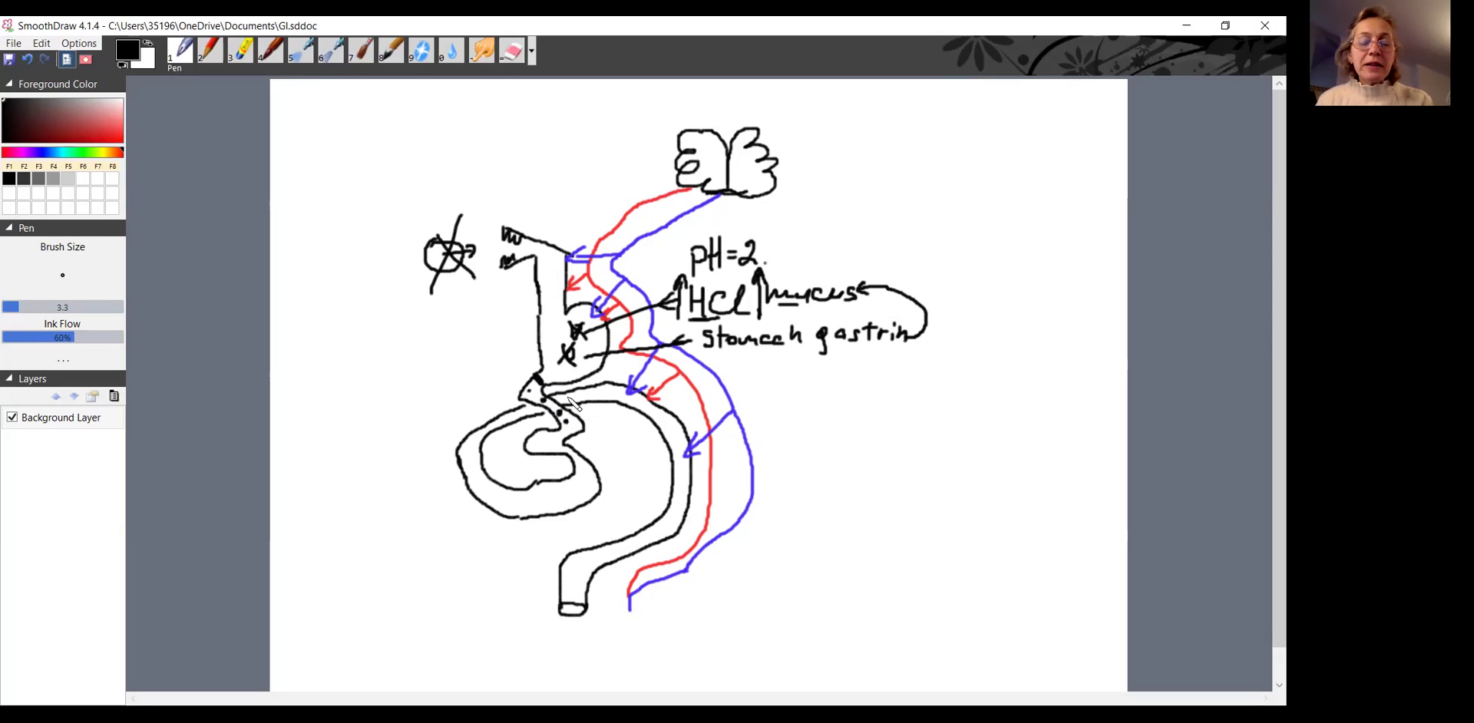
{"action": "mouse_move", "coordinate": [589, 432]}
{"action": "left_mouse_down"}
{"action": "mouse_move", "coordinate": [636, 427]}
{"action": "mouse_move", "coordinate": [590, 434]}
{"action": "mouse_move", "coordinate": [607, 459]}
{"action": "mouse_move", "coordinate": [608, 440]}
{"action": "left_mouse_up"}
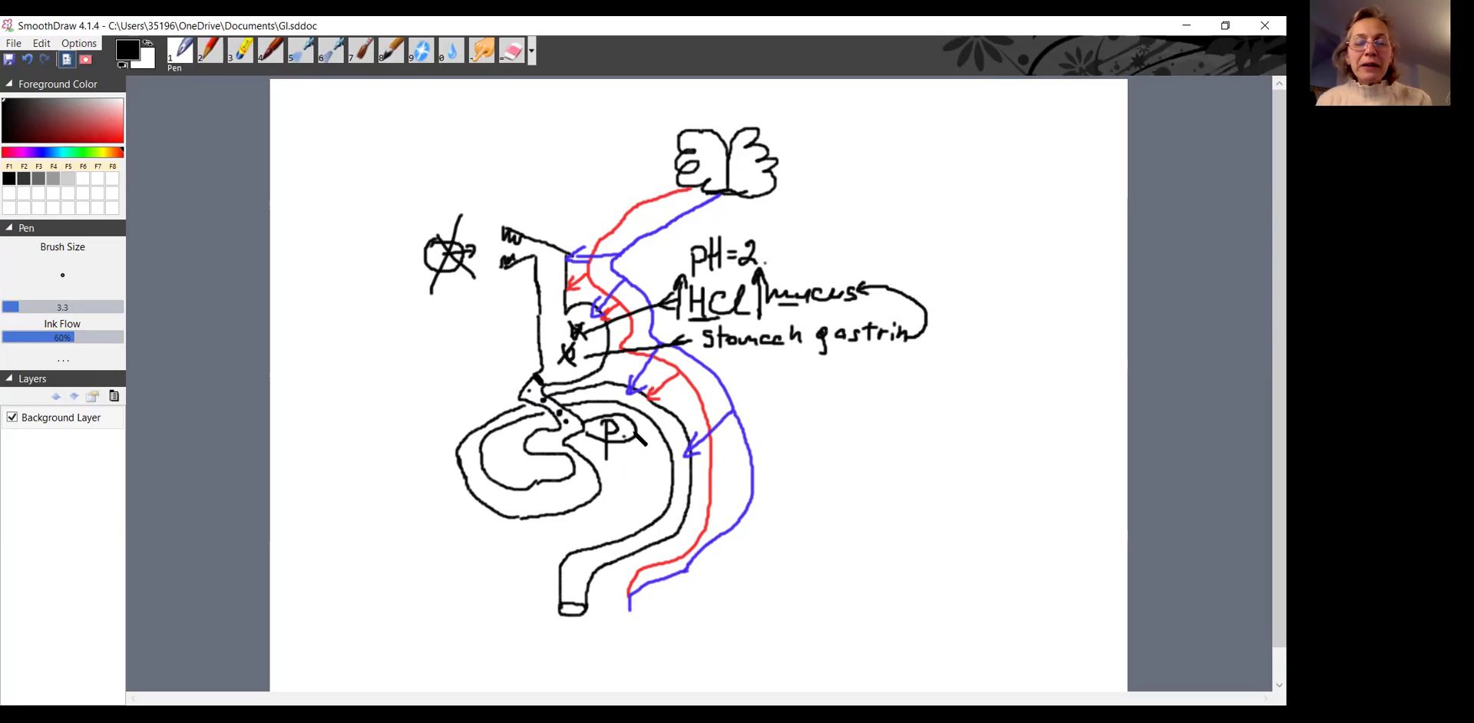
{"action": "mouse_move", "coordinate": [413, 382]}
{"action": "left_mouse_down"}
{"action": "mouse_move", "coordinate": [459, 370]}
{"action": "mouse_move", "coordinate": [393, 393]}
{"action": "left_mouse_up"}
{"action": "mouse_move", "coordinate": [404, 397]}
{"action": "left_mouse_down"}
{"action": "mouse_move", "coordinate": [415, 408]}
{"action": "mouse_move", "coordinate": [453, 396]}
{"action": "mouse_move", "coordinate": [460, 421]}
{"action": "mouse_move", "coordinate": [547, 448]}
{"action": "mouse_move", "coordinate": [535, 448]}
{"action": "left_mouse_up"}
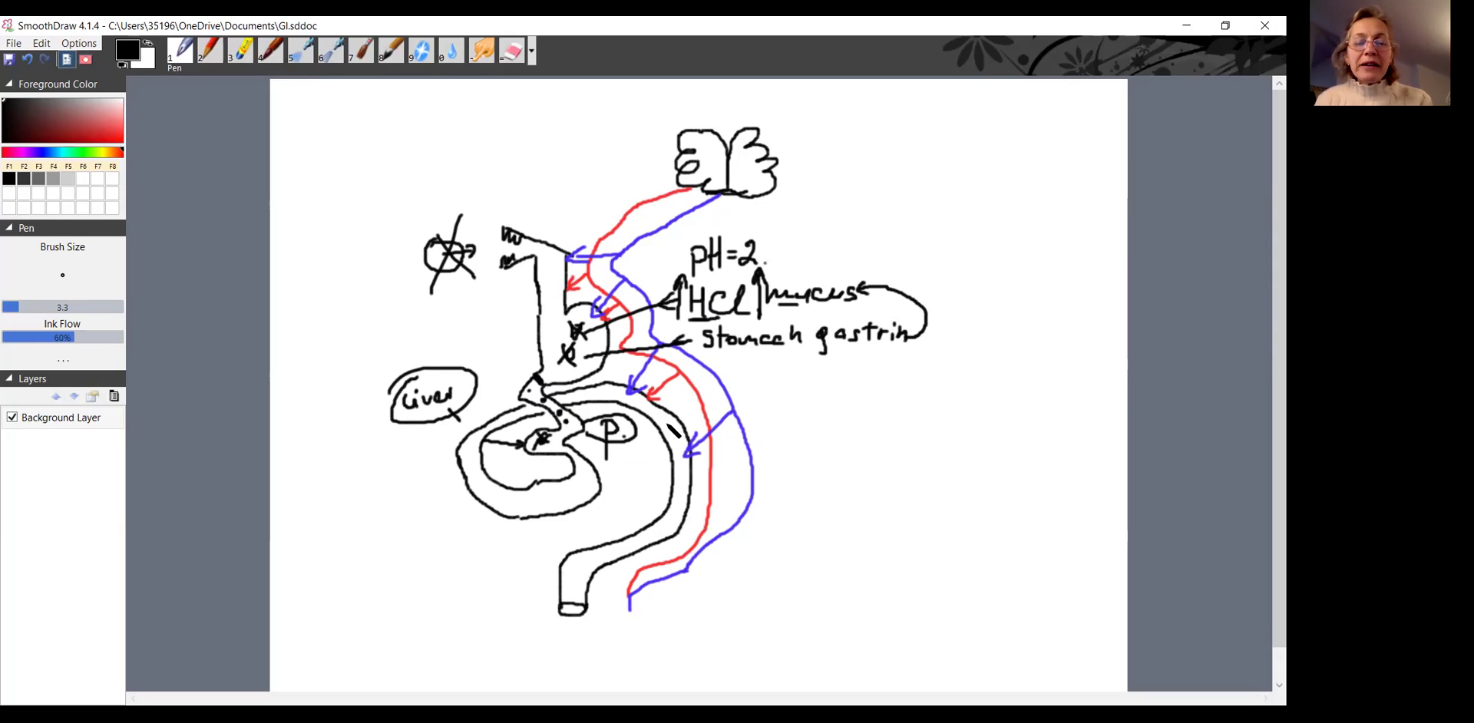
Dot the intestine's inner wall three times and draw an arrow pointing outward from it.
{"action": "left_click", "coordinate": [673, 434]}
{"action": "left_click", "coordinate": [674, 444]}
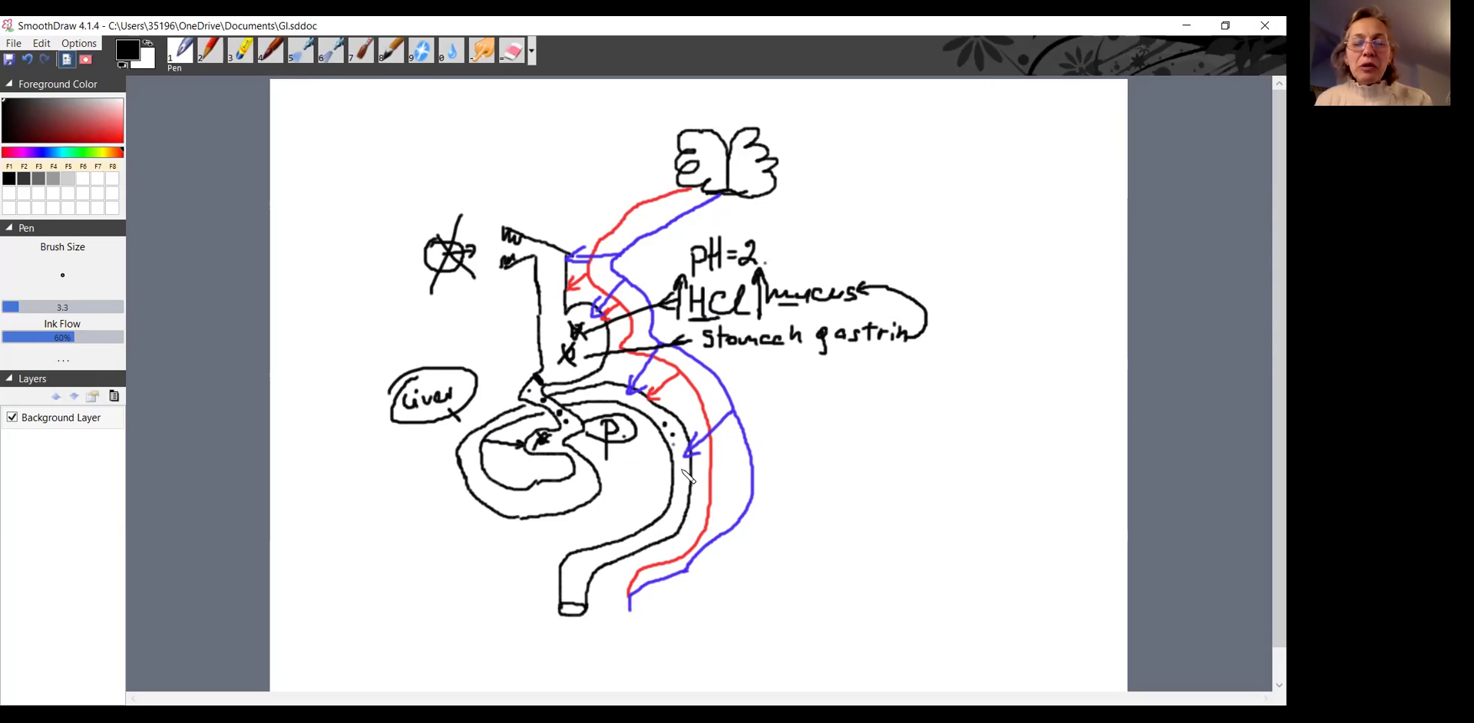
{"action": "left_click", "coordinate": [680, 467]}
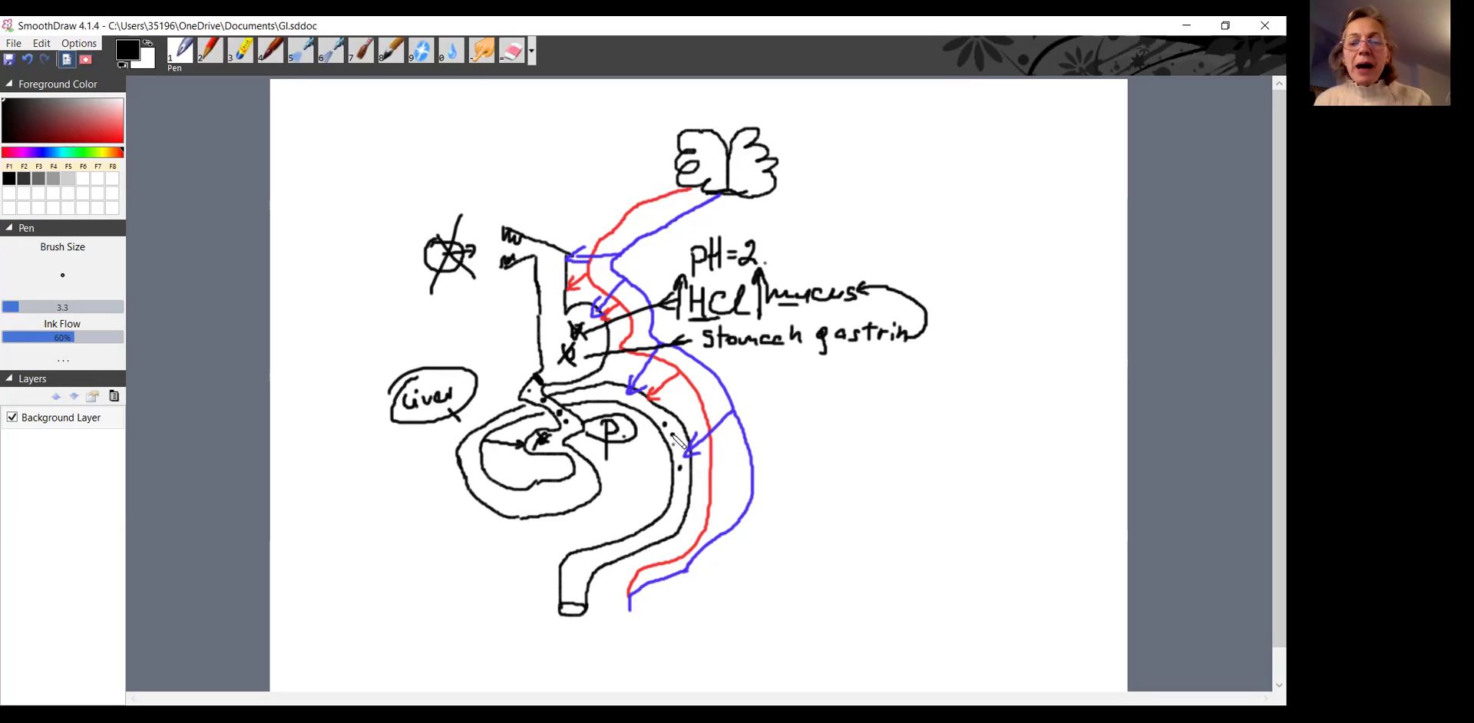
{"action": "left_click_drag", "start_coordinate": [674, 435], "coordinate": [770, 425]}
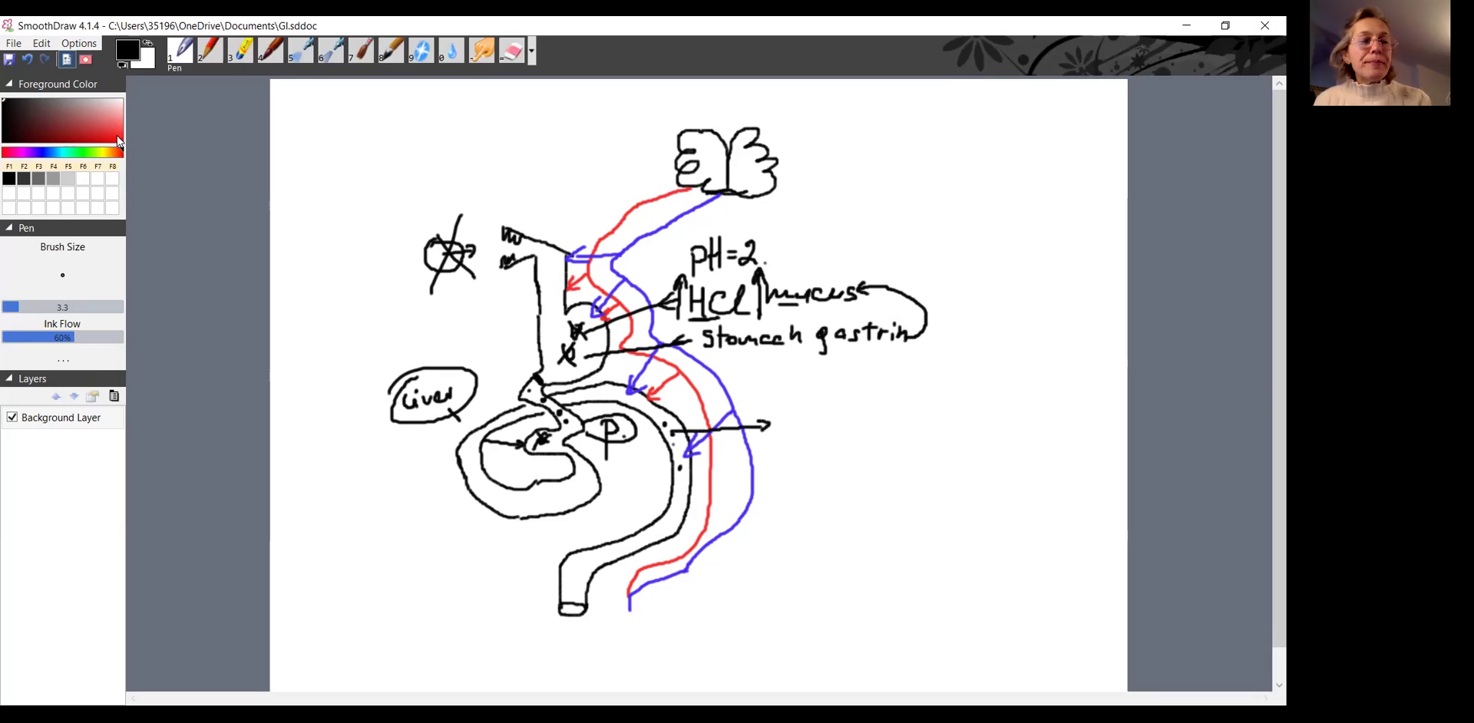
Draw a red blood vessel right of the intestine and fill it with black dots.
{"action": "left_click", "coordinate": [117, 136]}
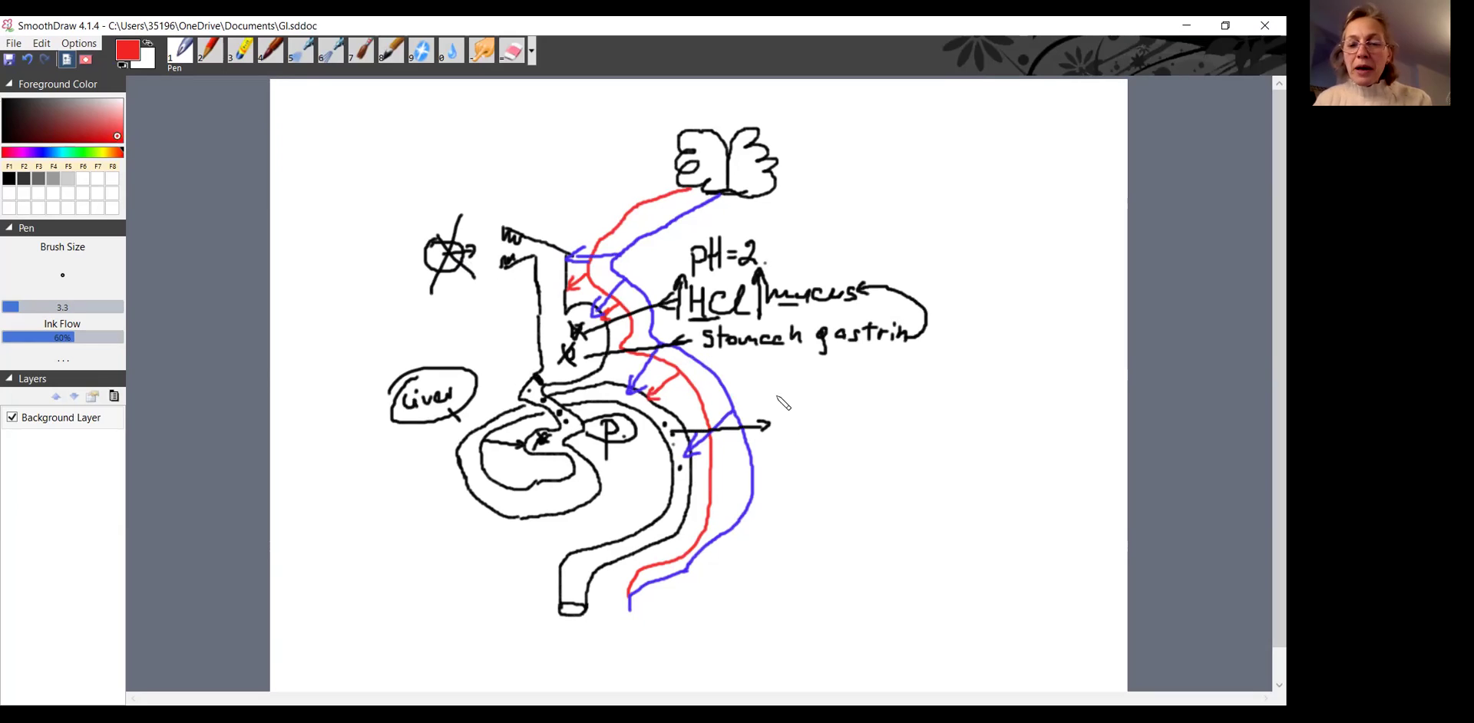
{"action": "mouse_move", "coordinate": [777, 396]}
{"action": "left_mouse_down"}
{"action": "mouse_move", "coordinate": [782, 462]}
{"action": "mouse_move", "coordinate": [803, 414]}
{"action": "mouse_move", "coordinate": [807, 451]}
{"action": "mouse_move", "coordinate": [781, 459]}
{"action": "mouse_move", "coordinate": [811, 461]}
{"action": "left_mouse_up"}
{"action": "left_click_drag", "start_coordinate": [778, 396], "coordinate": [802, 398]}
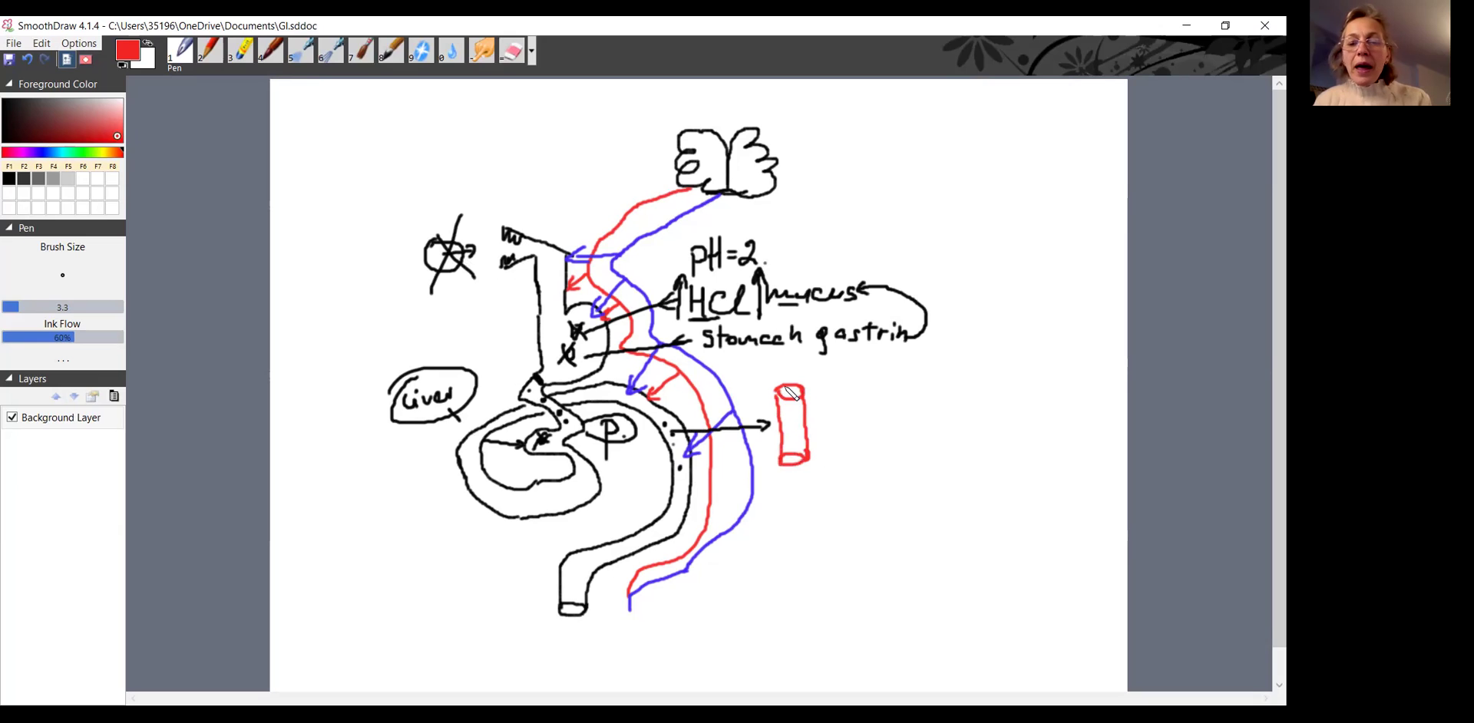
{"action": "left_click", "coordinate": [9, 179]}
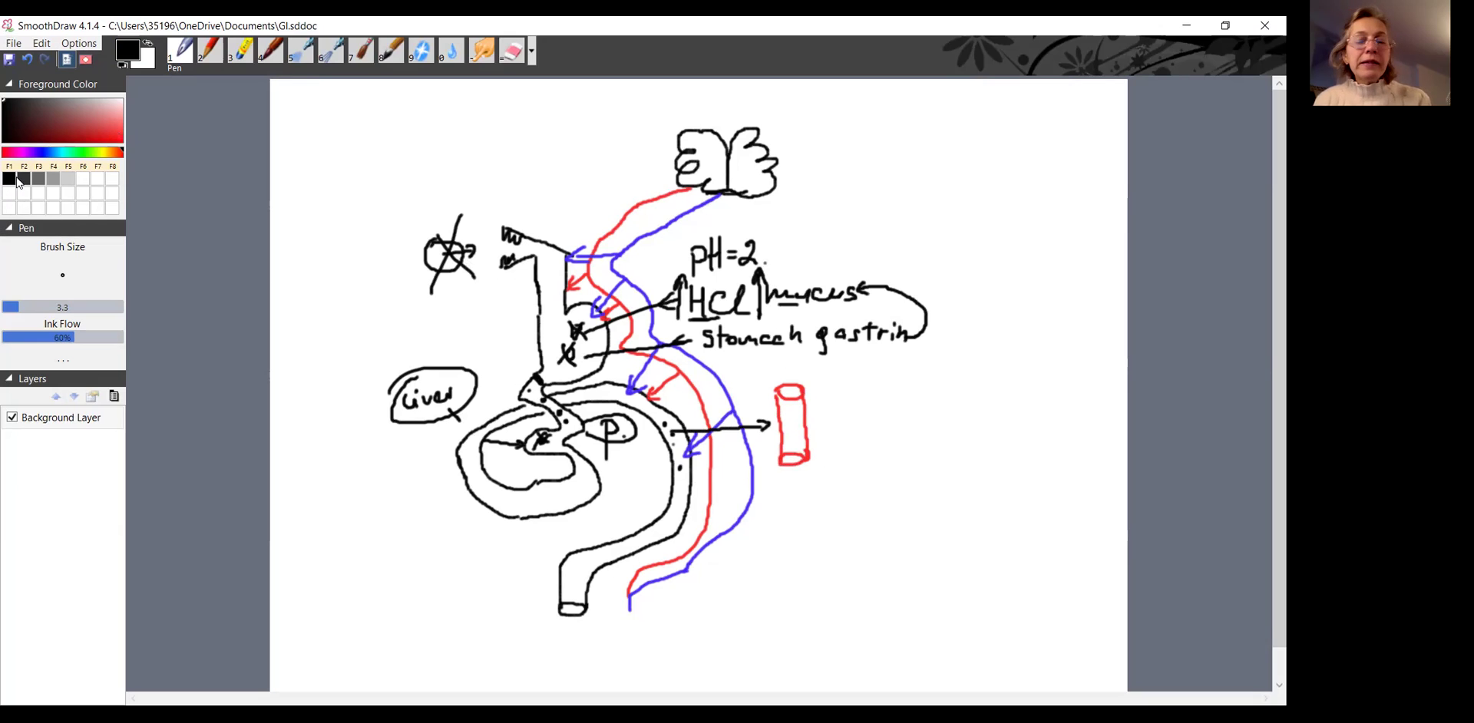
{"action": "left_click", "coordinate": [786, 415]}
{"action": "left_click", "coordinate": [794, 413]}
{"action": "left_click", "coordinate": [791, 430]}
{"action": "left_click", "coordinate": [795, 436]}
Draw a black line from the vessel up to the brain and add more dots inside the vessel.
{"action": "left_click_drag", "start_coordinate": [790, 407], "coordinate": [754, 202]}
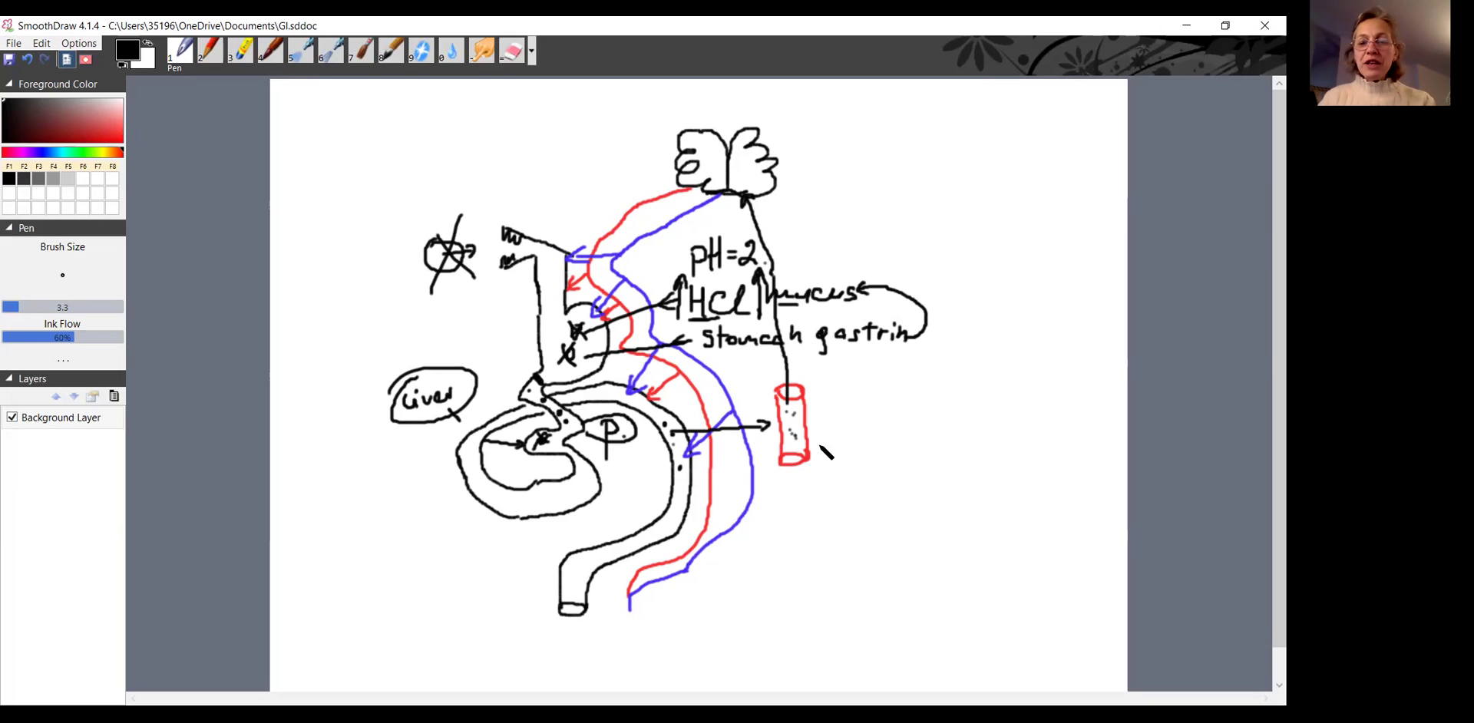
{"action": "left_click", "coordinate": [789, 443]}
{"action": "left_click", "coordinate": [799, 443]}
{"action": "left_click", "coordinate": [798, 424]}
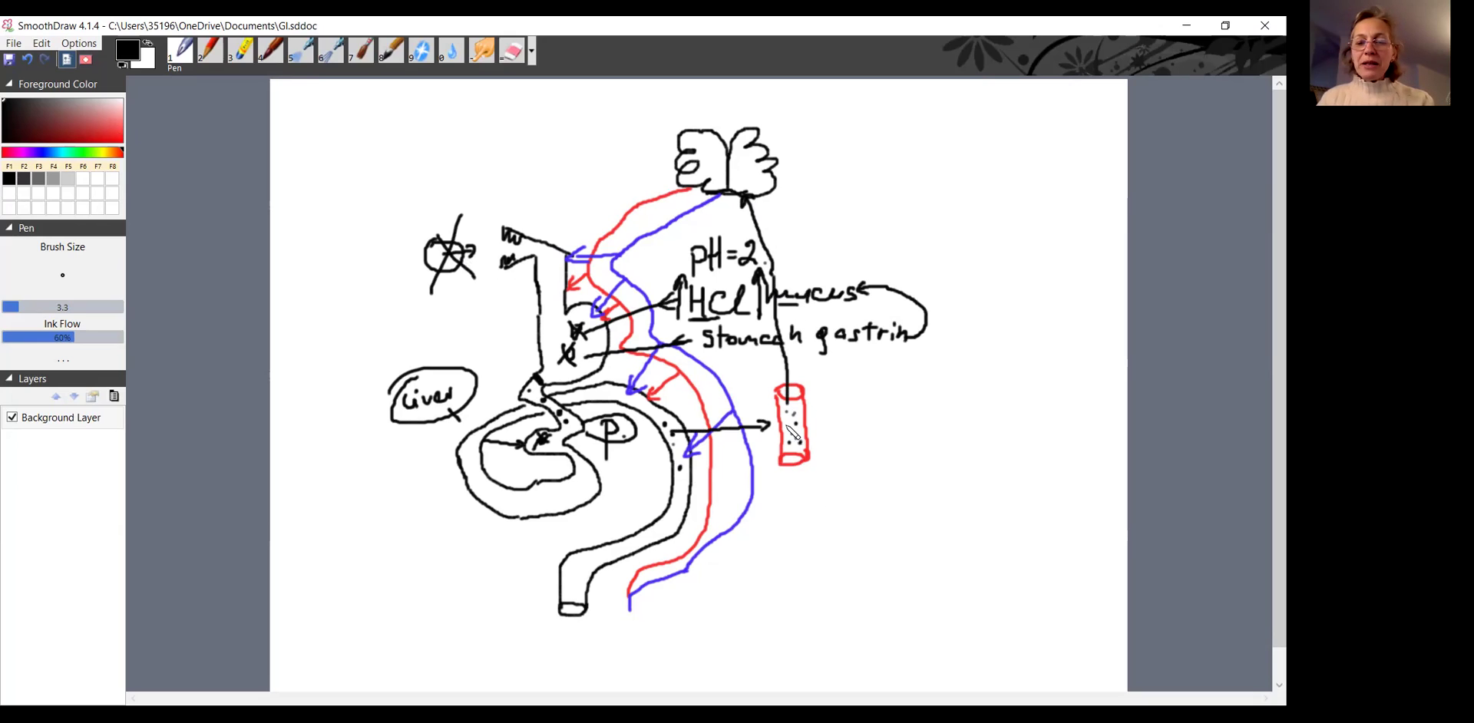
{"action": "left_click", "coordinate": [794, 426]}
{"action": "left_click", "coordinate": [796, 422]}
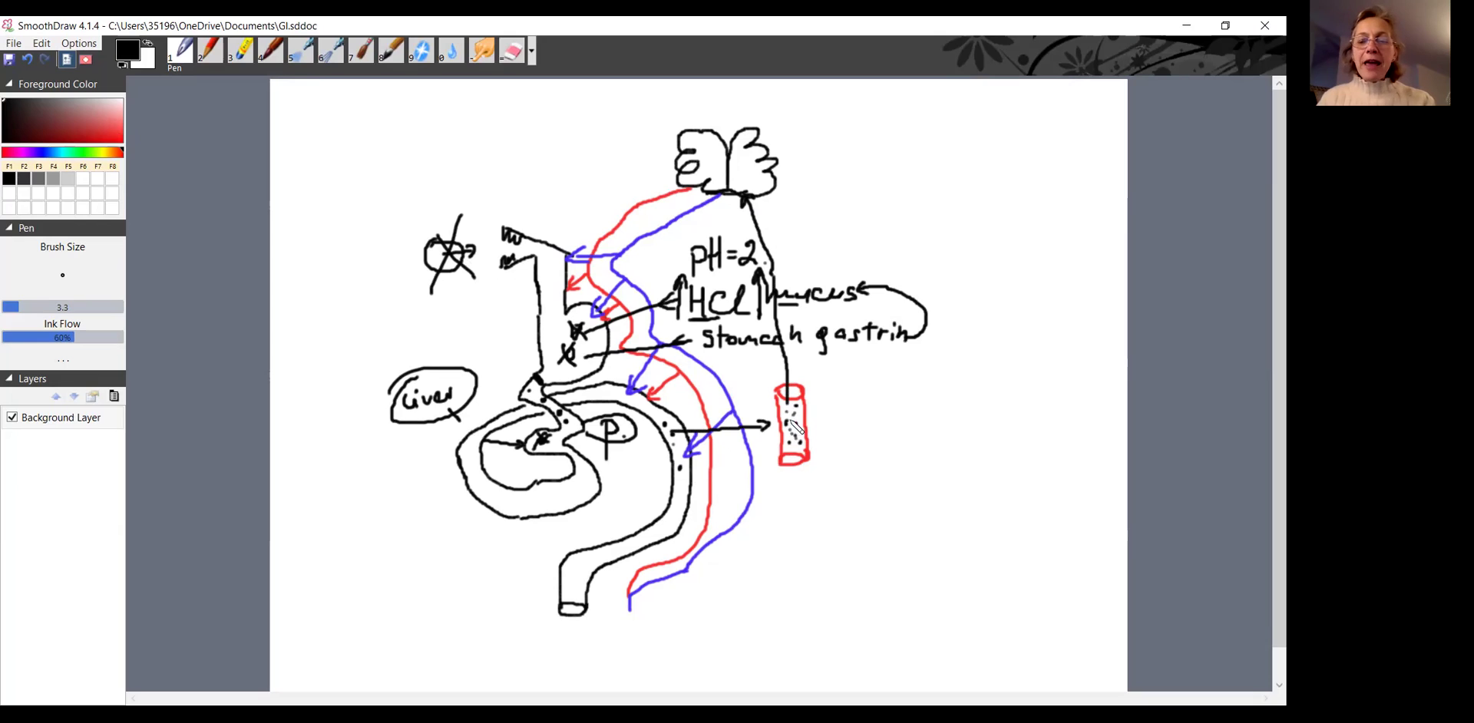
{"action": "left_click", "coordinate": [794, 427]}
{"action": "left_click", "coordinate": [799, 442]}
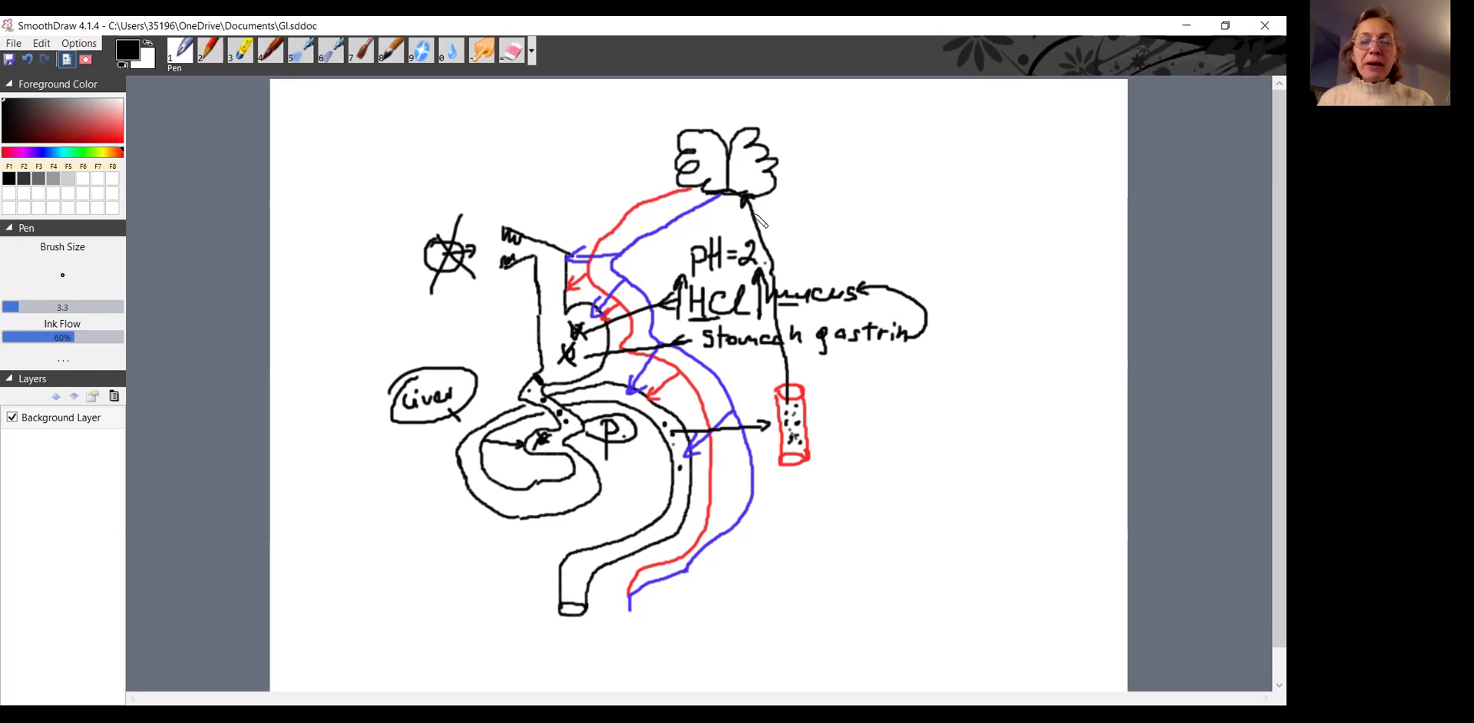
X out the nerve pathways near the brain, arrow and scribble the crossed circle, and start a label below 'stomach gastrin'.
{"action": "mouse_move", "coordinate": [666, 190]}
{"action": "left_mouse_down"}
{"action": "mouse_move", "coordinate": [629, 219]}
{"action": "mouse_move", "coordinate": [686, 227]}
{"action": "mouse_move", "coordinate": [644, 259]}
{"action": "left_mouse_up"}
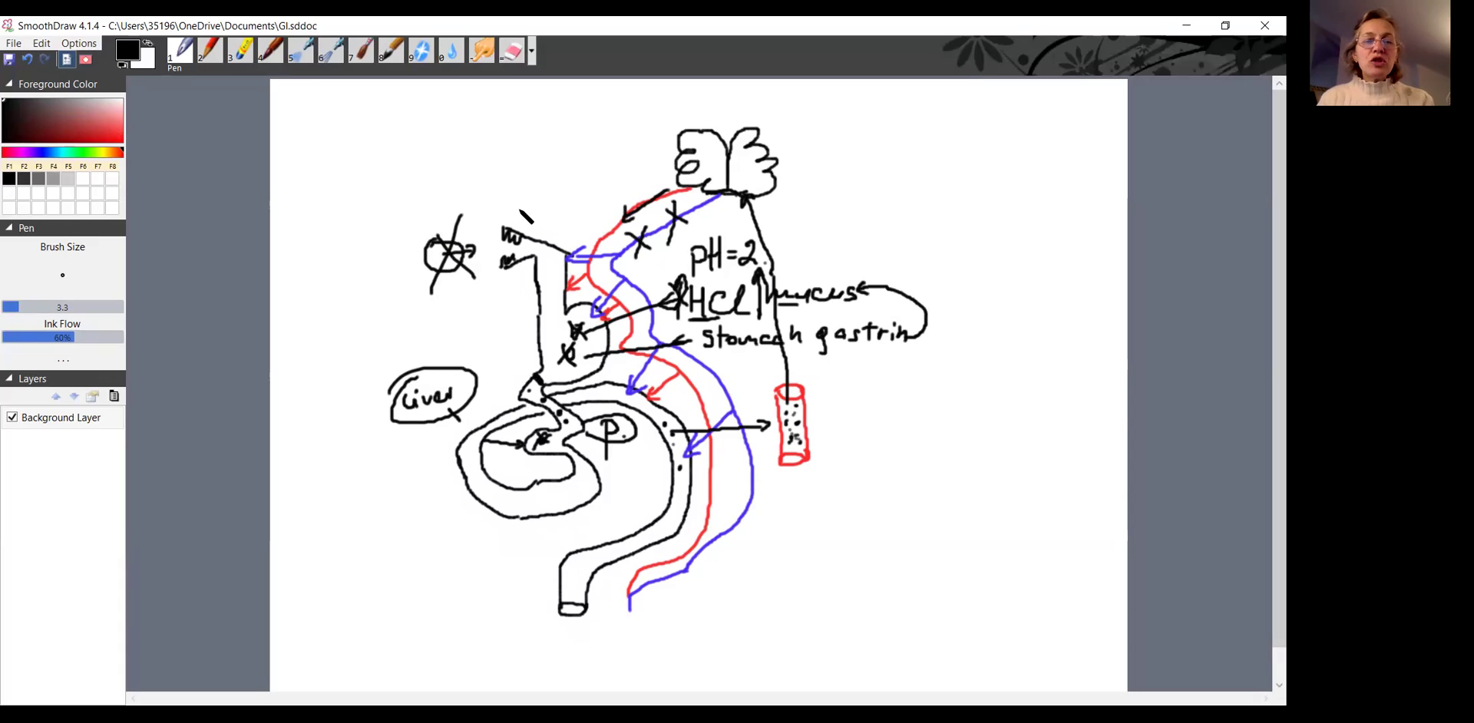
{"action": "left_click_drag", "start_coordinate": [519, 208], "coordinate": [429, 296]}
{"action": "mouse_move", "coordinate": [432, 244]}
{"action": "left_mouse_down"}
{"action": "mouse_move", "coordinate": [453, 288]}
{"action": "mouse_move", "coordinate": [472, 284]}
{"action": "left_mouse_up"}
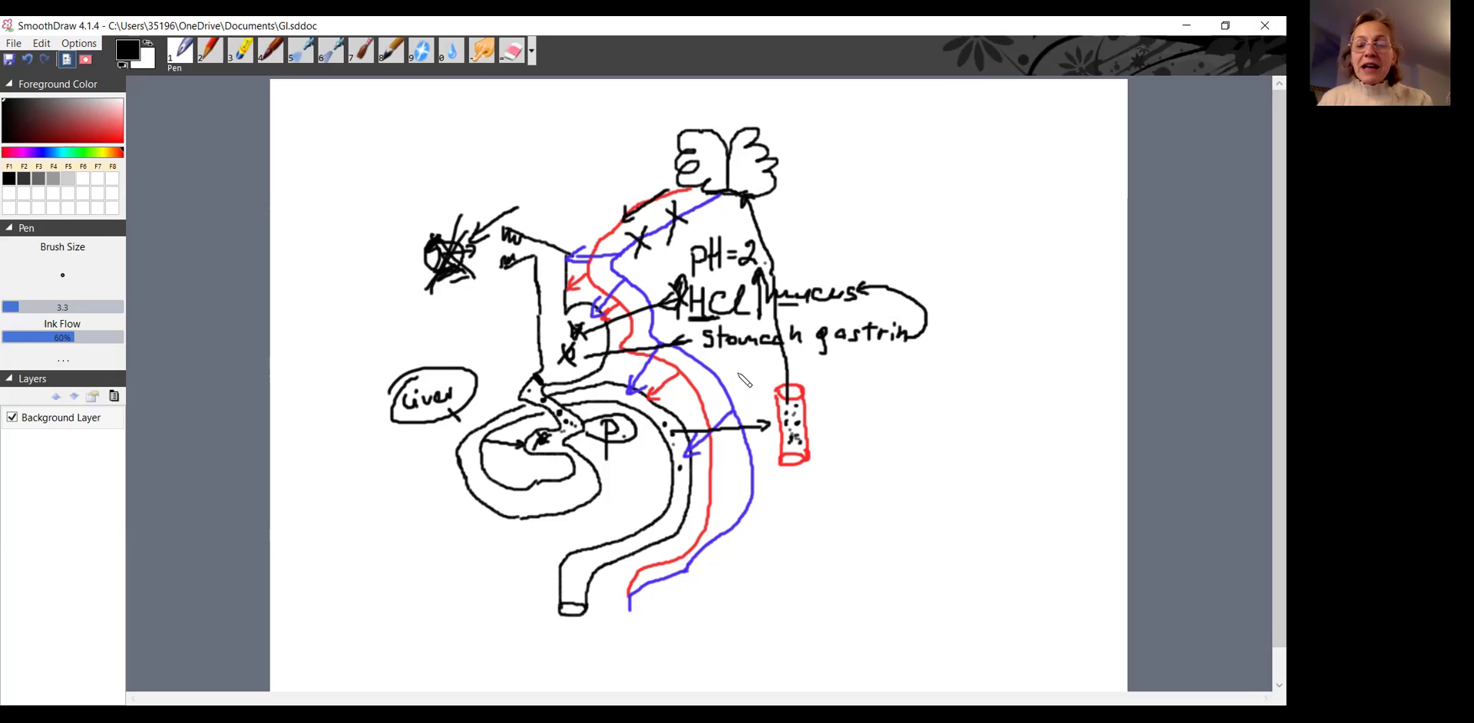
{"action": "mouse_move", "coordinate": [743, 360]}
{"action": "left_mouse_down"}
{"action": "mouse_move", "coordinate": [733, 377]}
{"action": "mouse_move", "coordinate": [797, 365]}
{"action": "mouse_move", "coordinate": [825, 383]}
{"action": "mouse_move", "coordinate": [903, 372]}
{"action": "mouse_move", "coordinate": [922, 338]}
{"action": "left_mouse_up"}
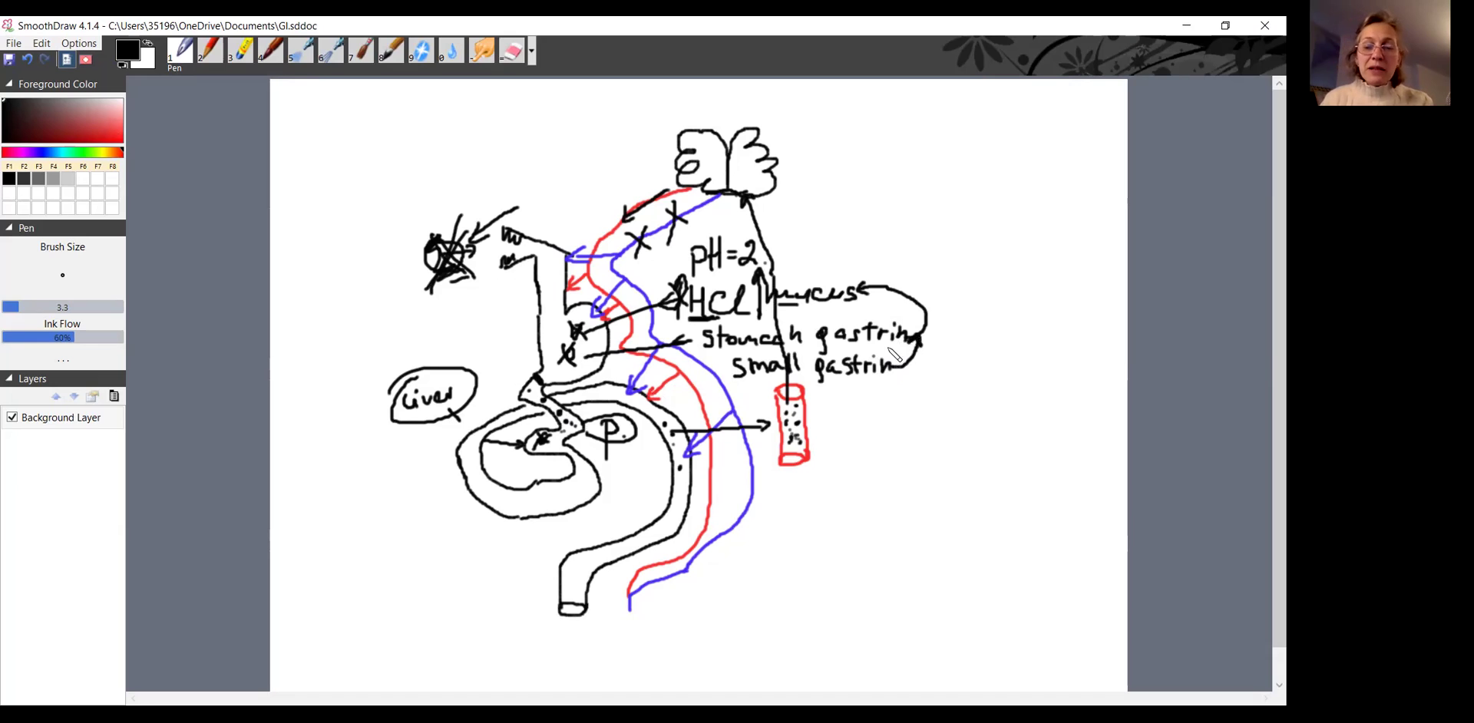
Cross out the mucus and HCl labels with X marks.
{"action": "left_click", "coordinate": [885, 277]}
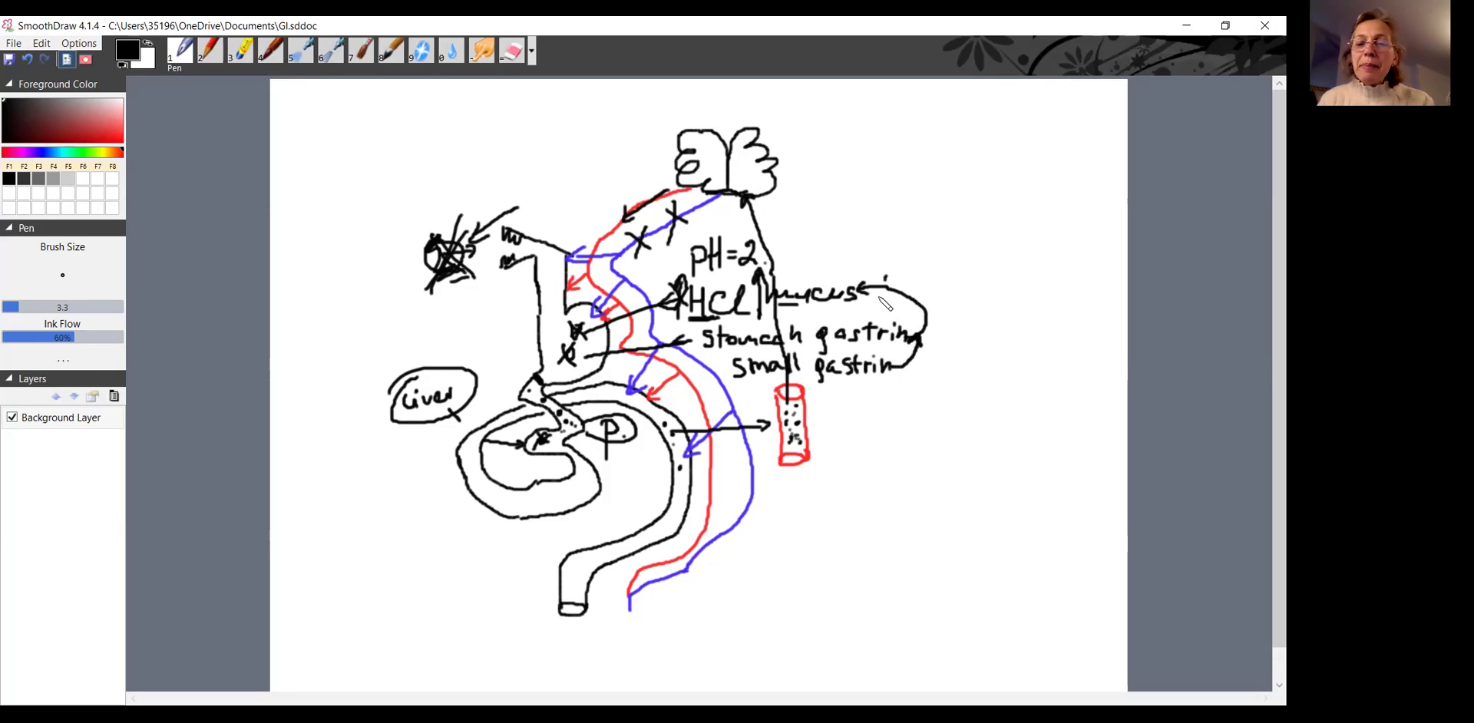
{"action": "mouse_move", "coordinate": [880, 299]}
{"action": "left_mouse_down"}
{"action": "mouse_move", "coordinate": [885, 279]}
{"action": "mouse_move", "coordinate": [886, 293]}
{"action": "left_mouse_up"}
{"action": "left_click_drag", "start_coordinate": [751, 292], "coordinate": [710, 316]}
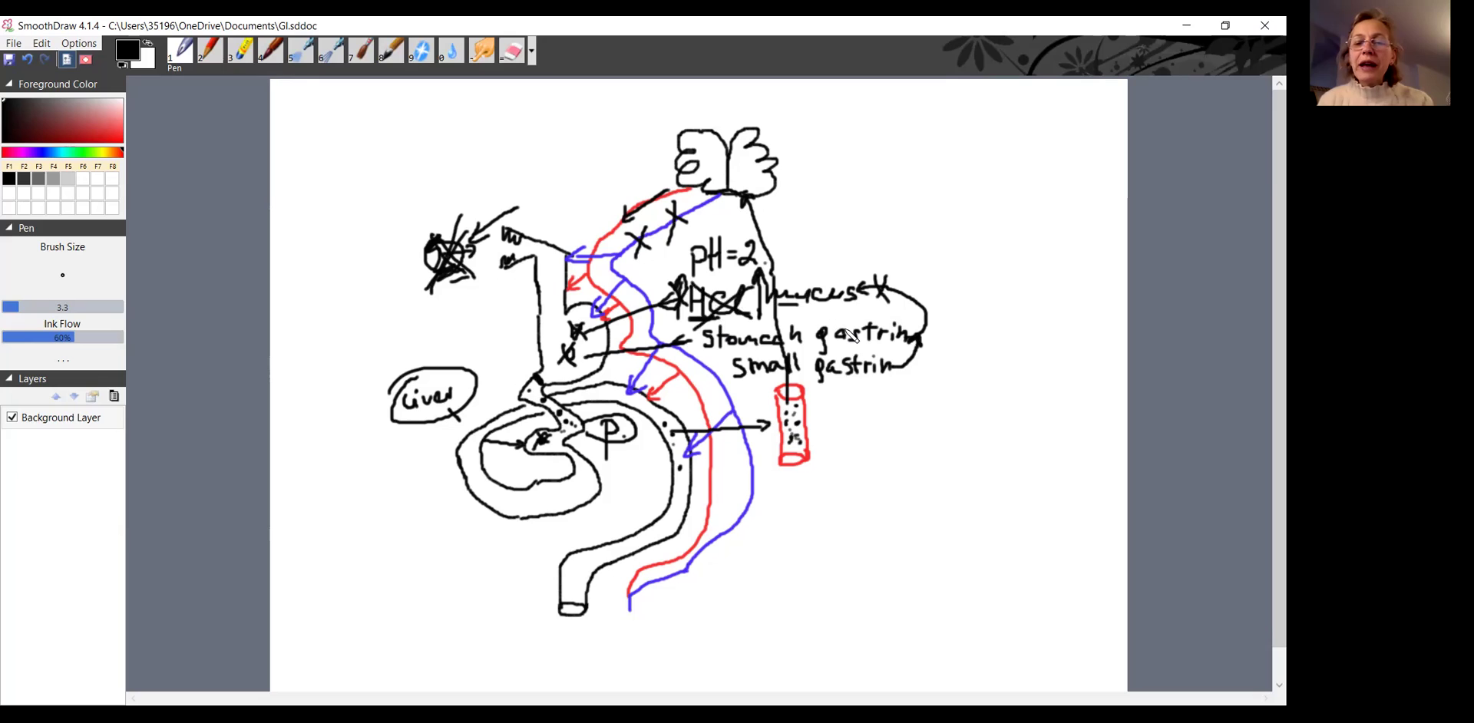
{"action": "mouse_move", "coordinate": [806, 284]}
{"action": "left_mouse_down"}
{"action": "mouse_move", "coordinate": [838, 310]}
{"action": "mouse_move", "coordinate": [785, 309]}
{"action": "left_mouse_up"}
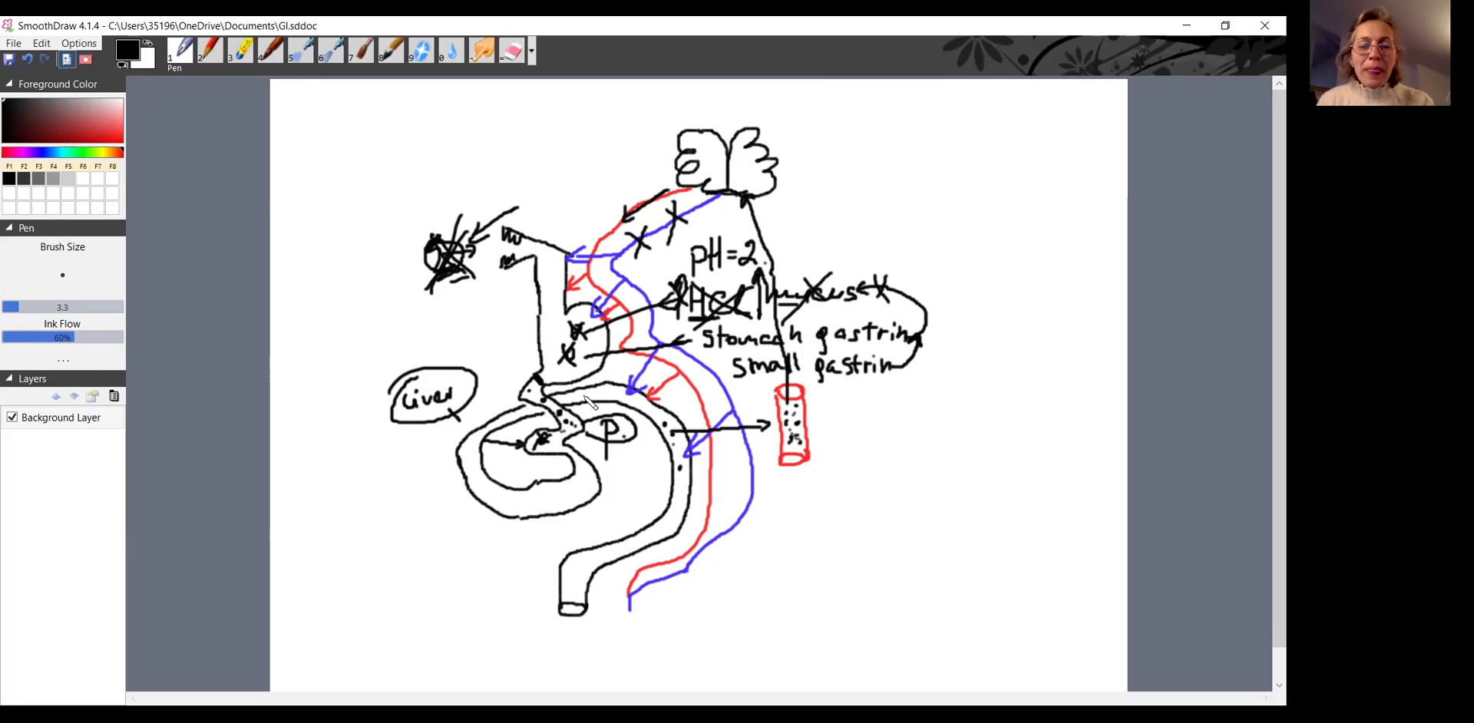
Add a small cross at the stomach's outlet into the duodenum and scribble over the HCl label.
{"action": "left_click_drag", "start_coordinate": [568, 394], "coordinate": [554, 383]}
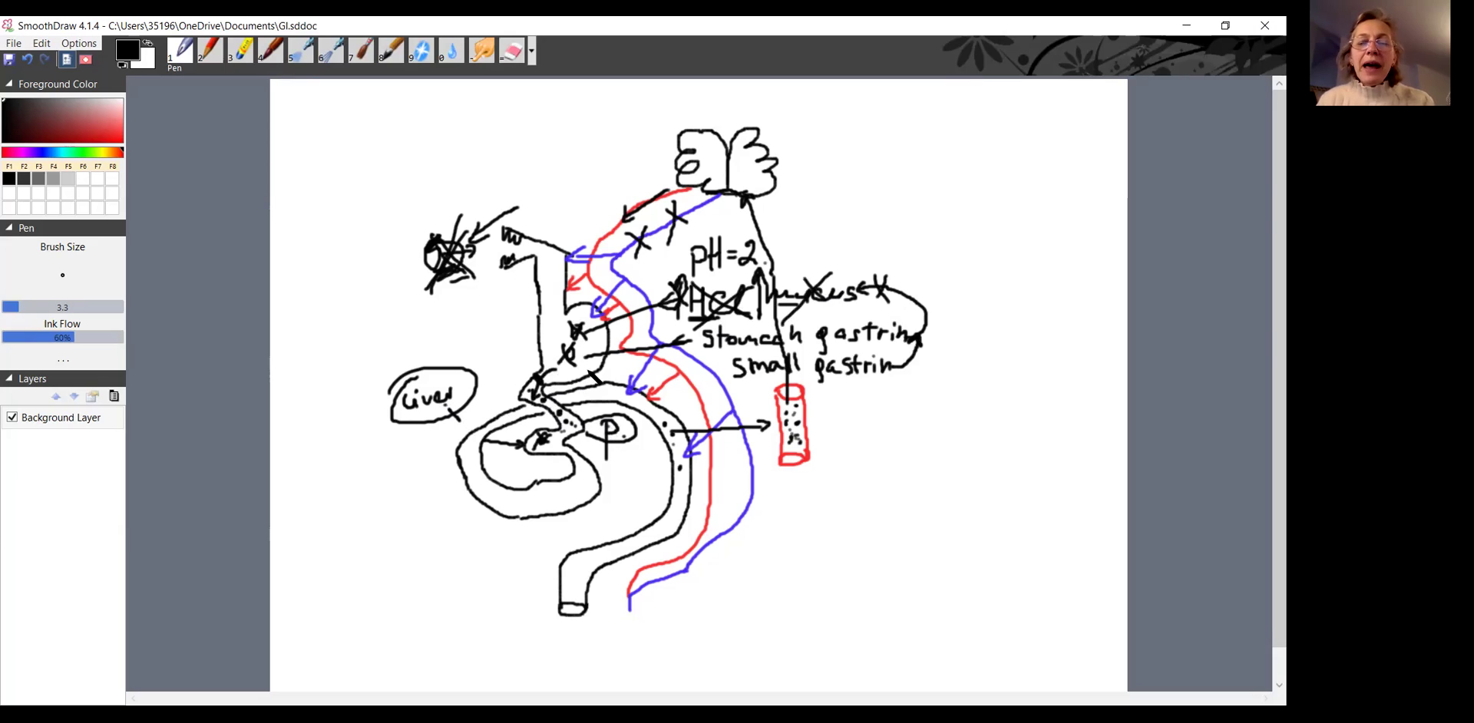
{"action": "left_click_drag", "start_coordinate": [688, 289], "coordinate": [756, 325]}
{"action": "mouse_move", "coordinate": [752, 280]}
{"action": "left_mouse_down"}
{"action": "mouse_move", "coordinate": [711, 334]}
{"action": "mouse_move", "coordinate": [734, 339]}
{"action": "left_mouse_up"}
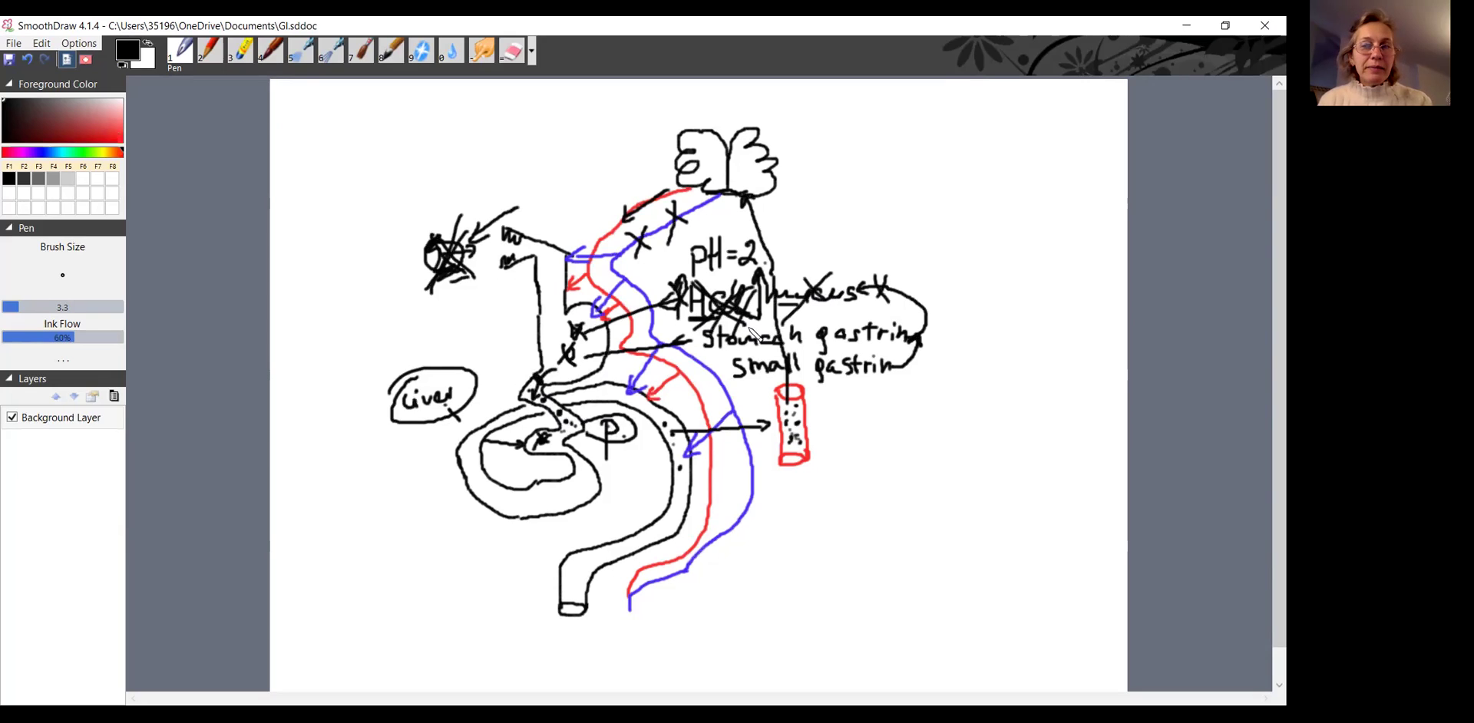